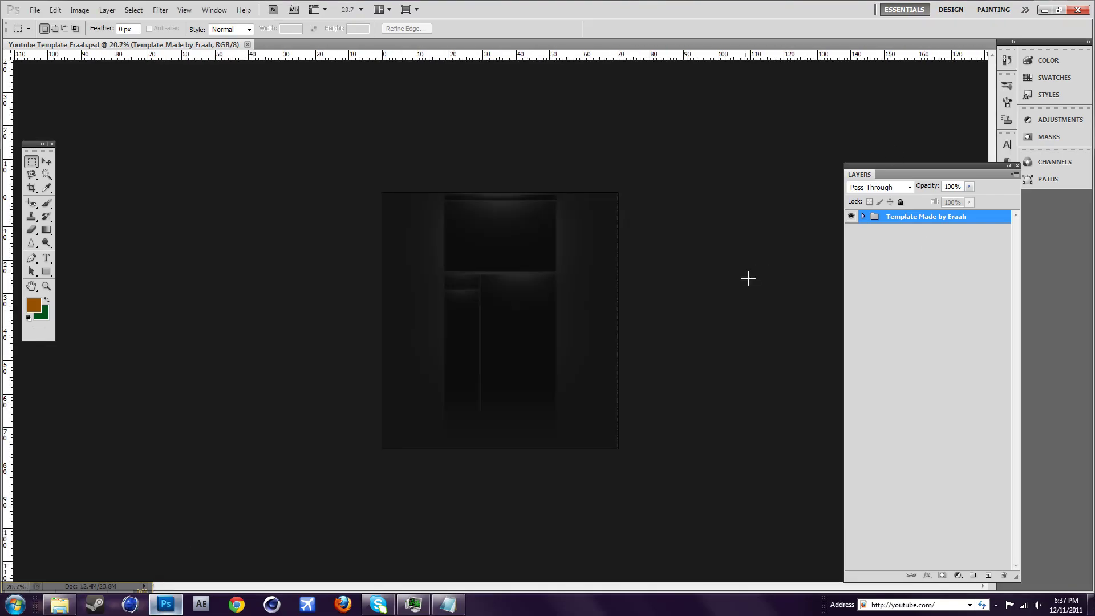
- Expand and collapse the template group and its Subscribe subgroup to inspect their layers
left_click(863, 217)
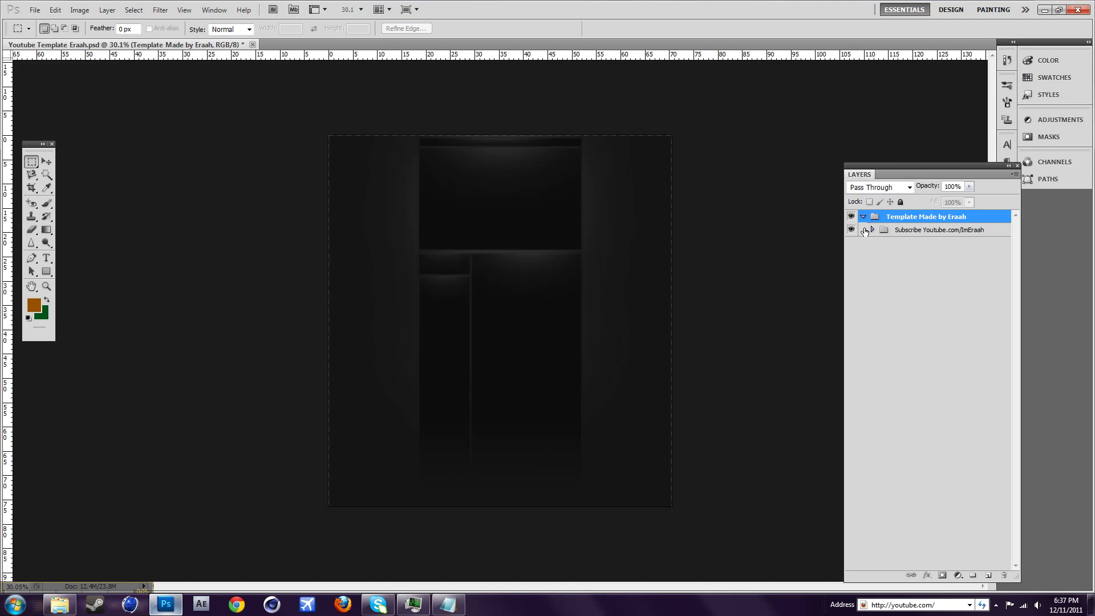
left_click(872, 230)
left_click(872, 230)
left_click(864, 217)
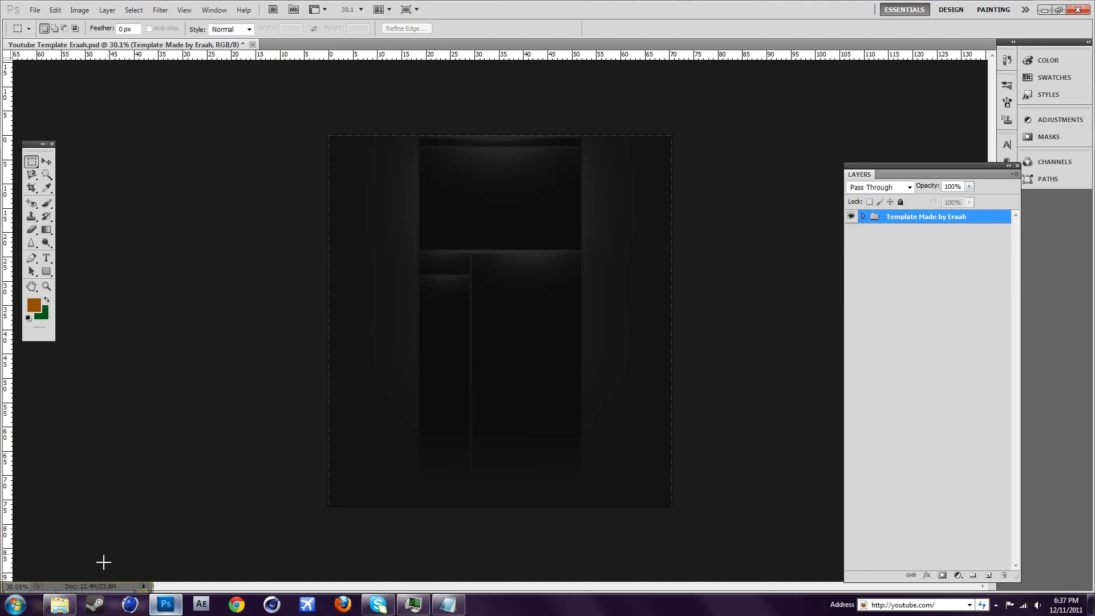
- Set the foreground colour to dark red and switch to the Ellipse shape tool
mouse_move(28, 609)
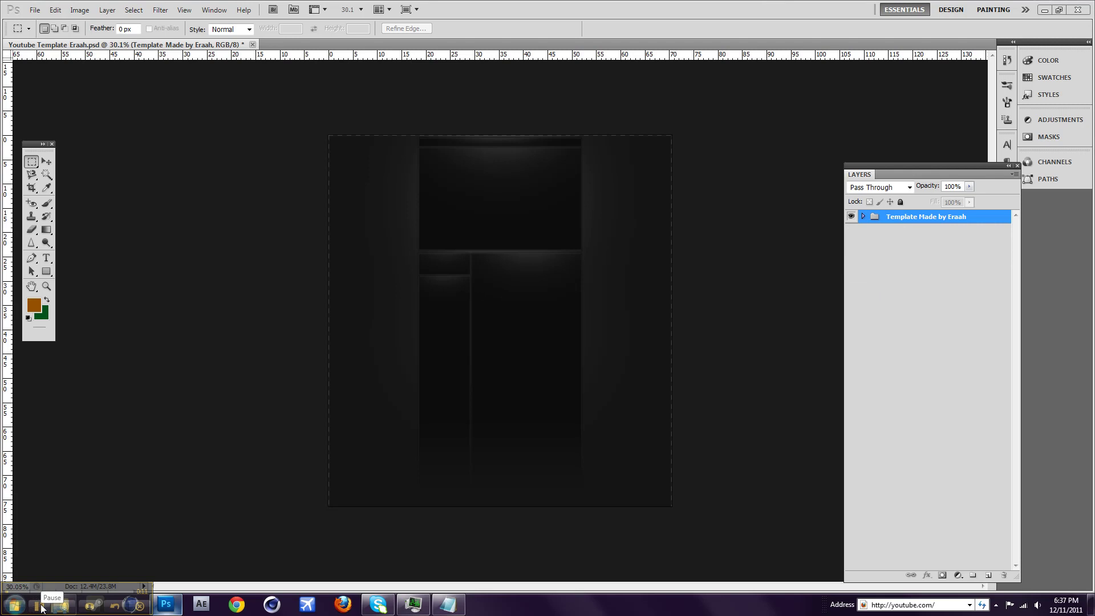
left_click(41, 608)
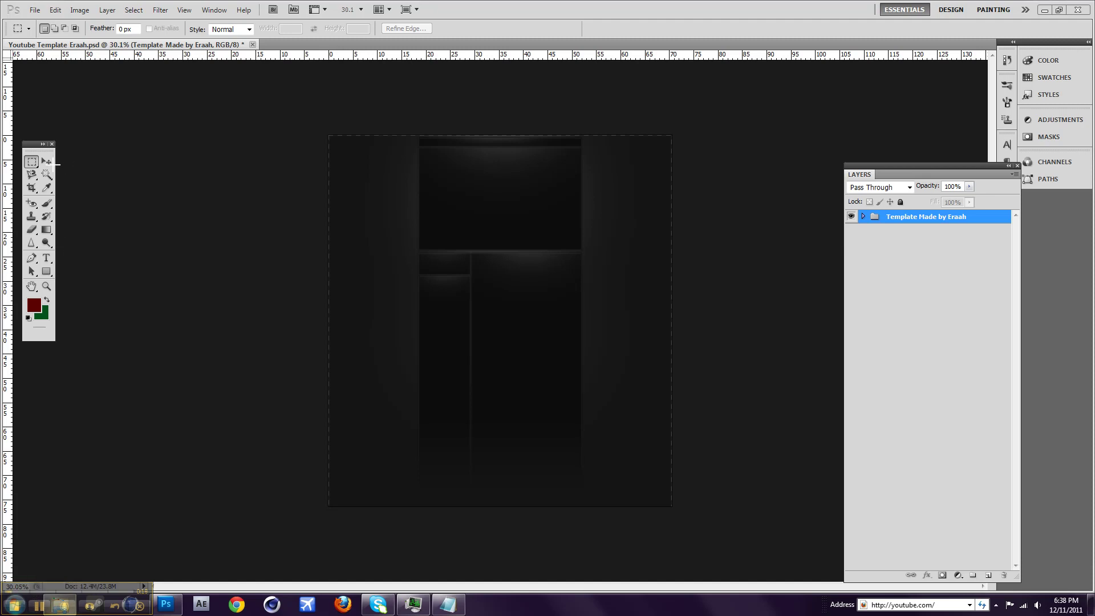
left_click(48, 274)
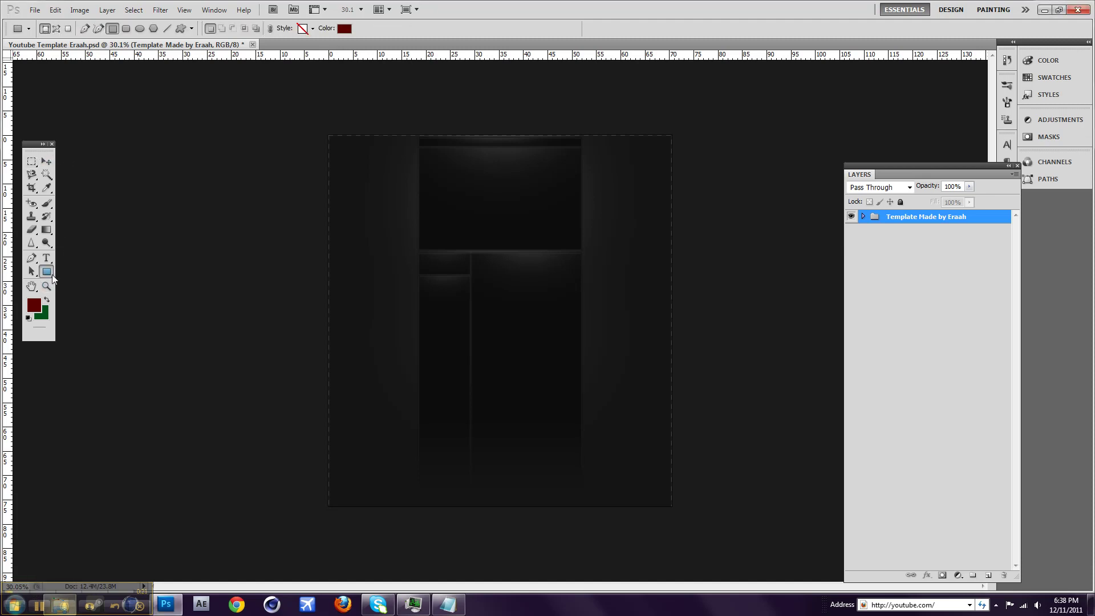
right_click(52, 277)
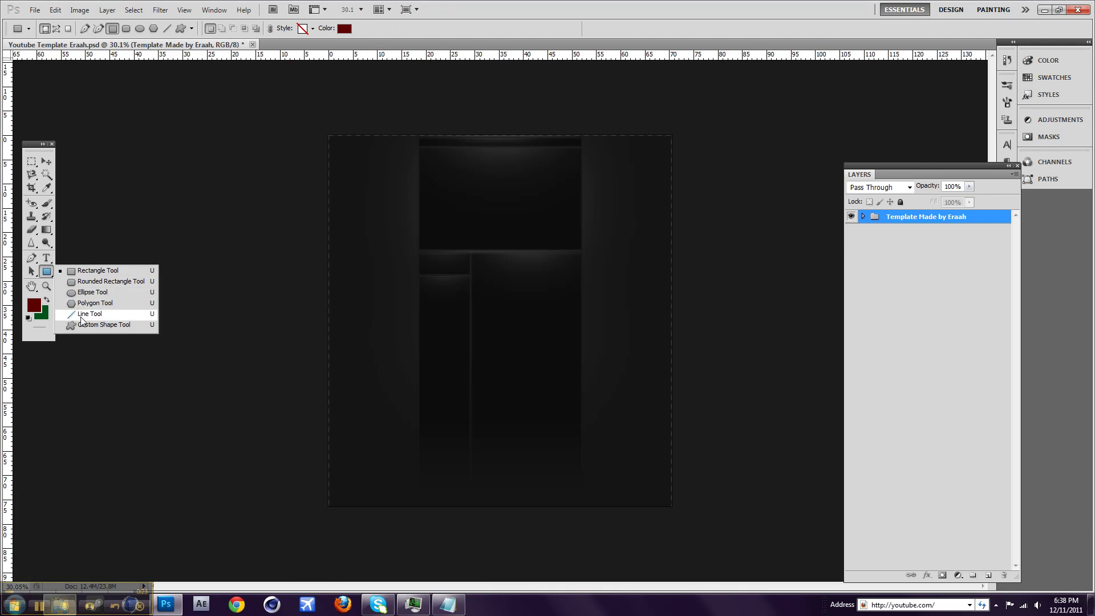
left_click(84, 292)
scroll(308, 203, "down", 2)
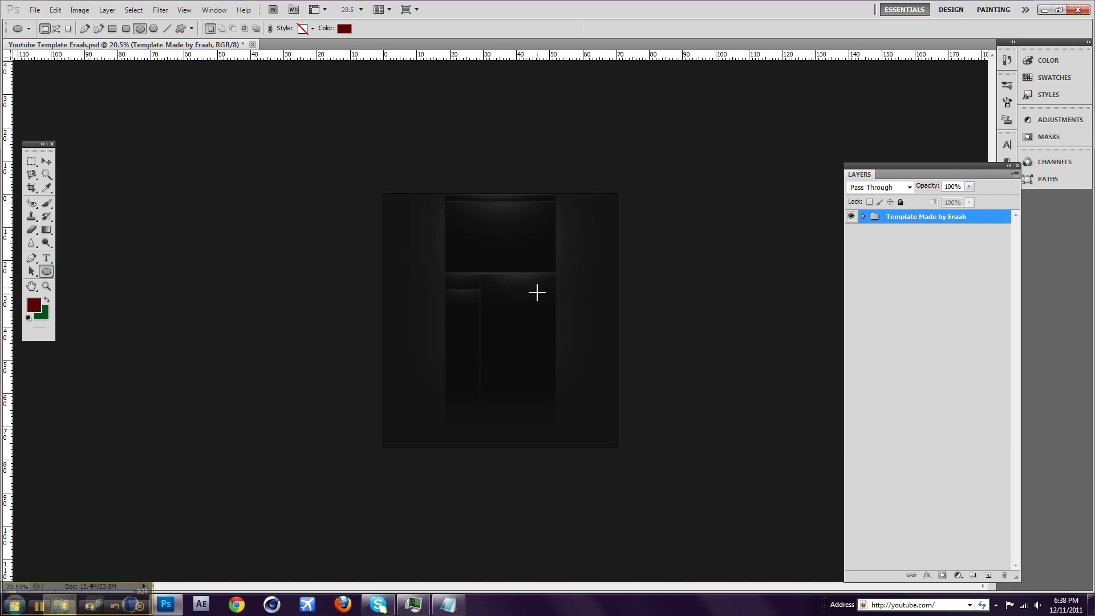
scroll(494, 183, "up", 2)
scroll(676, 142, "down", 1)
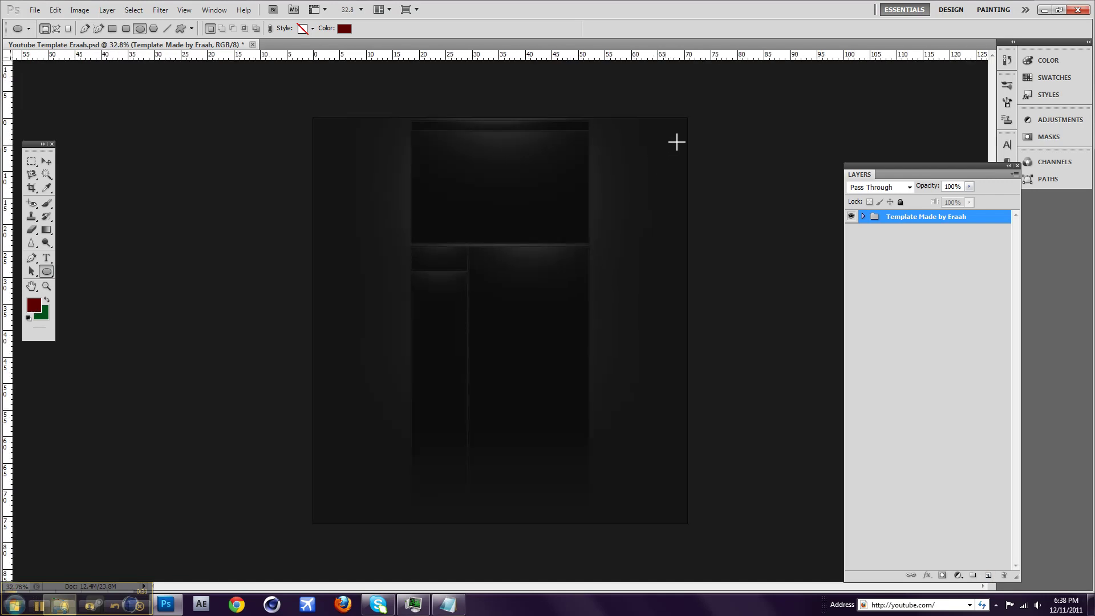
scroll(677, 141, "down", 1)
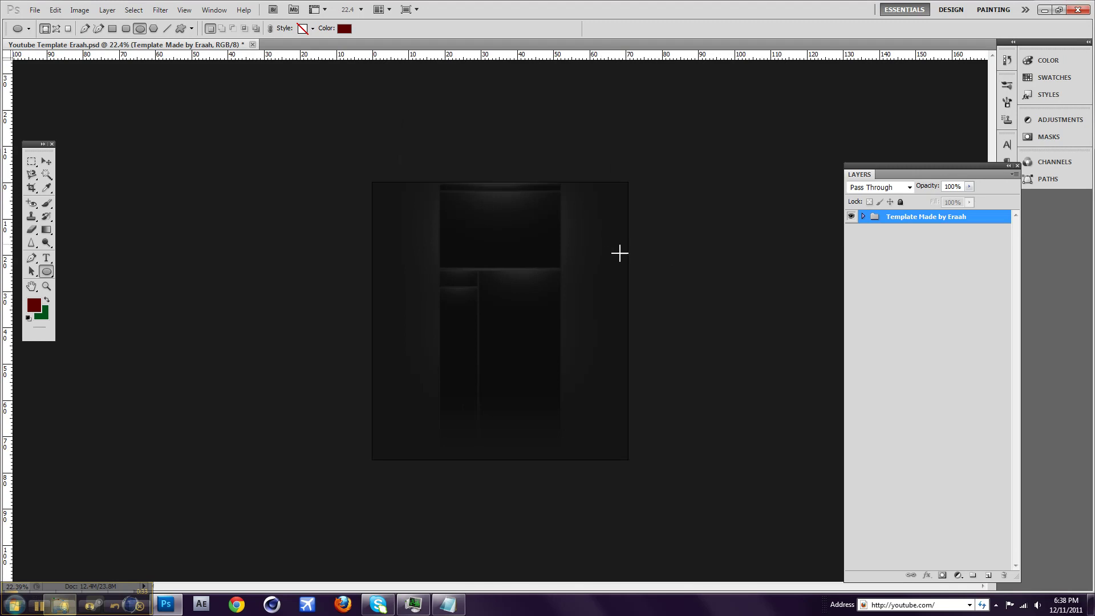
- Draw a dark-red circle as Shape 1 and move it to the template's top-right corner
left_click_drag(583, 285, 544, 326)
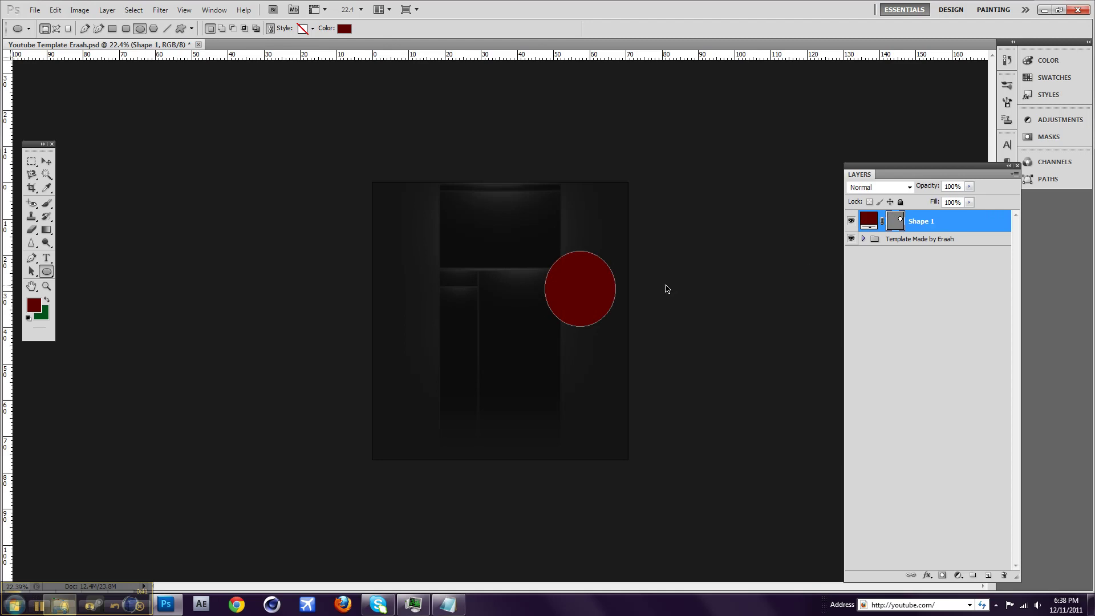
key("ctrl+t")
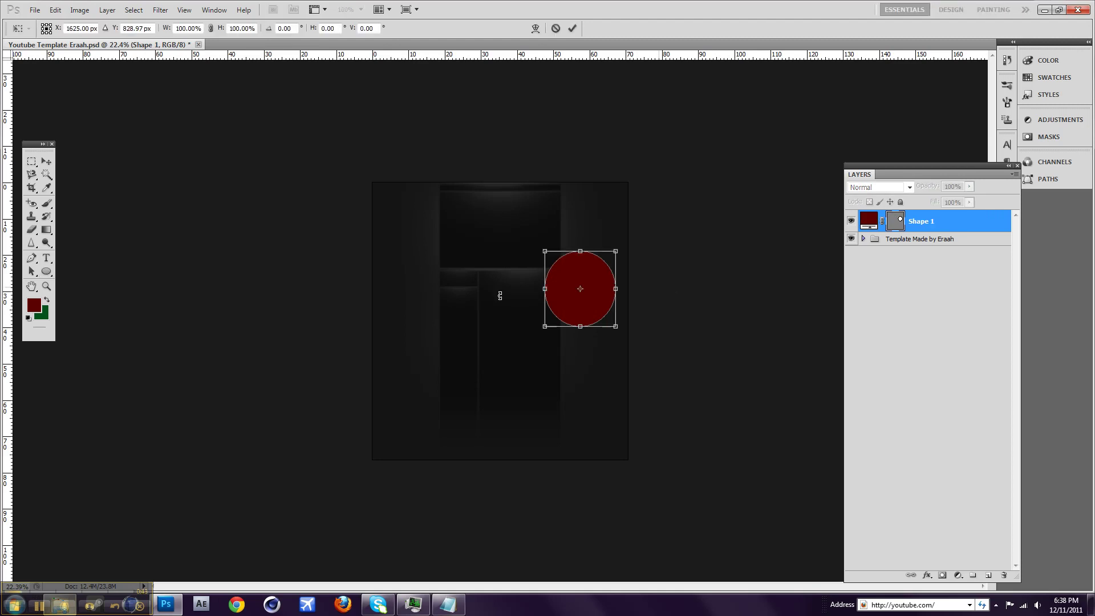
left_click_drag(596, 291, 597, 225)
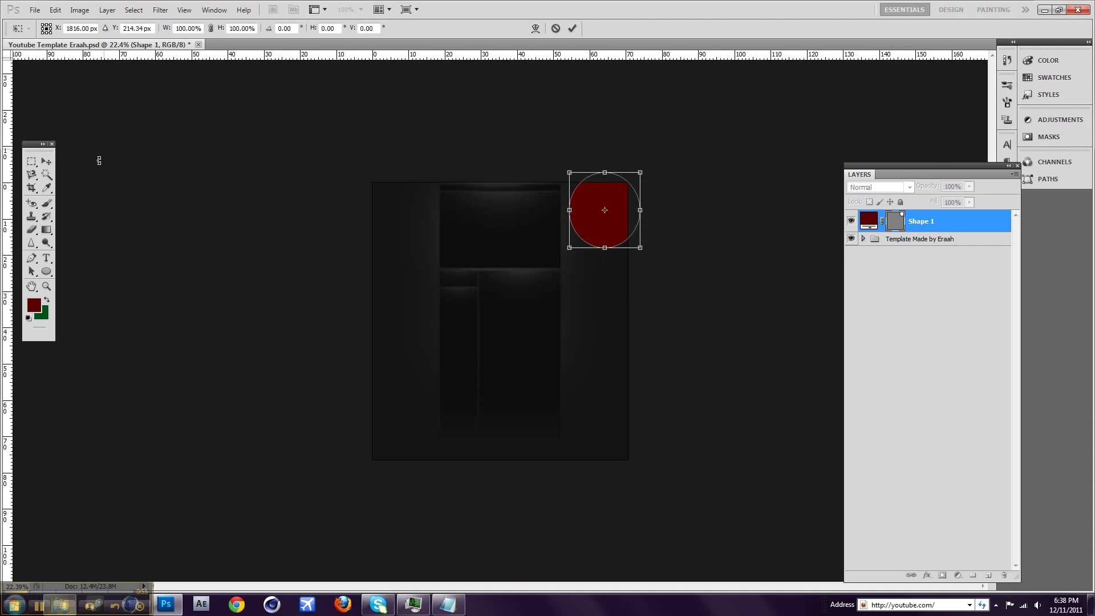
left_click(47, 164)
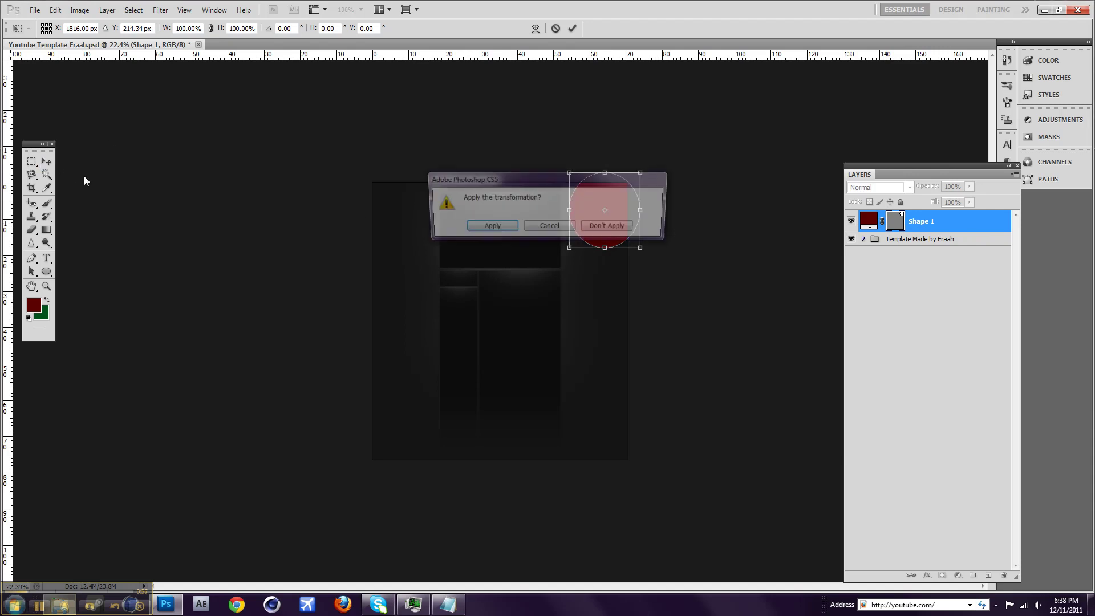
left_click(485, 229)
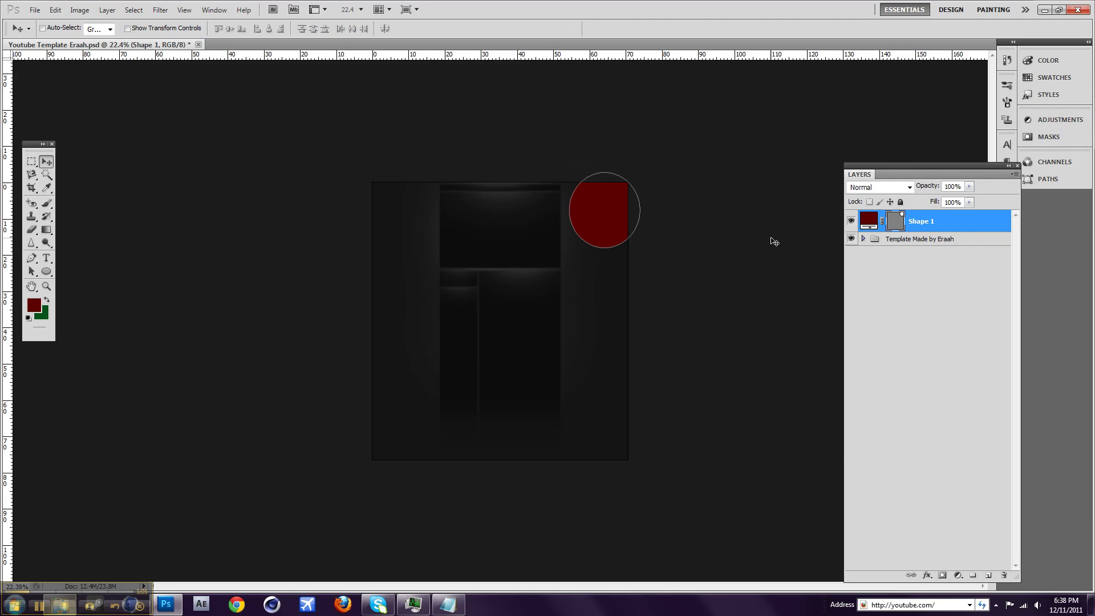
- Duplicate the circle twice and shrink Shape 1 copy slightly toward the corner
key("ctrl+j")
key("ctrl+j")
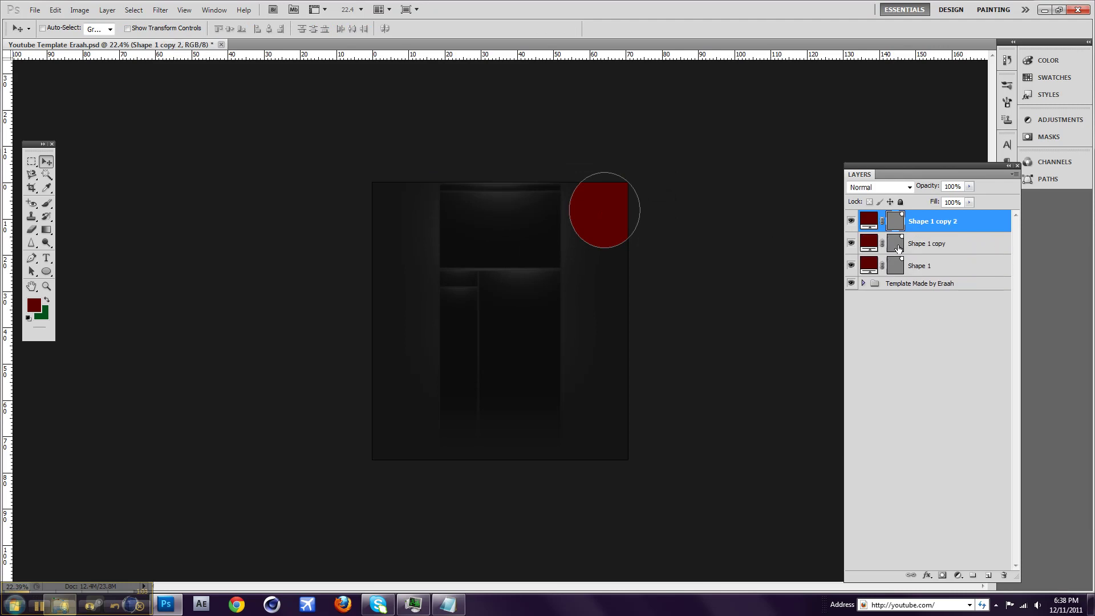
left_click(964, 251)
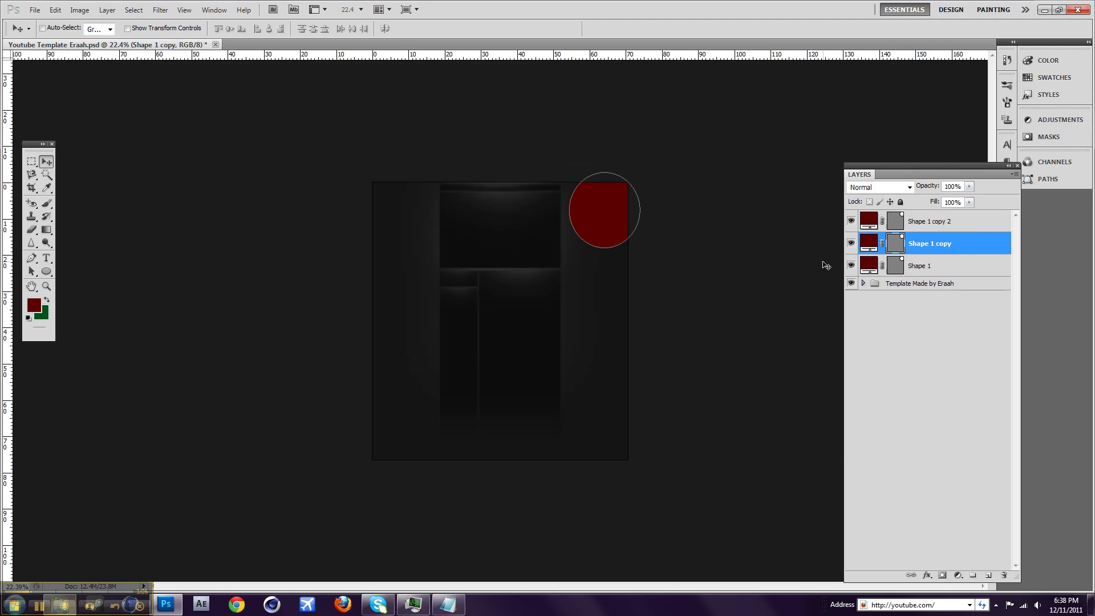
key("ctrl+t")
scroll(648, 192, "up", 2)
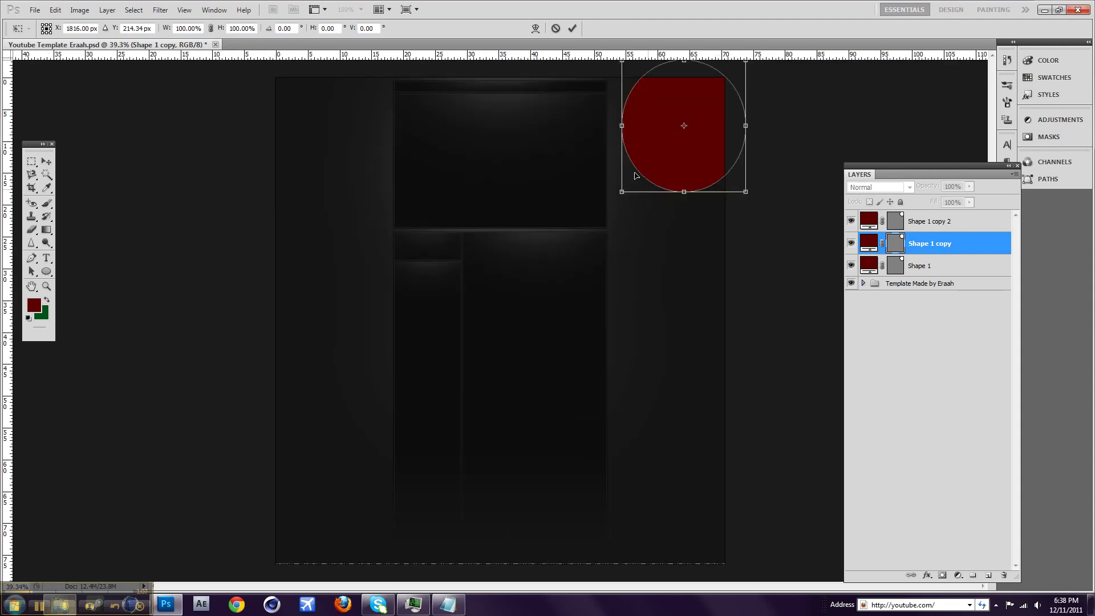
scroll(624, 193, "down", 3)
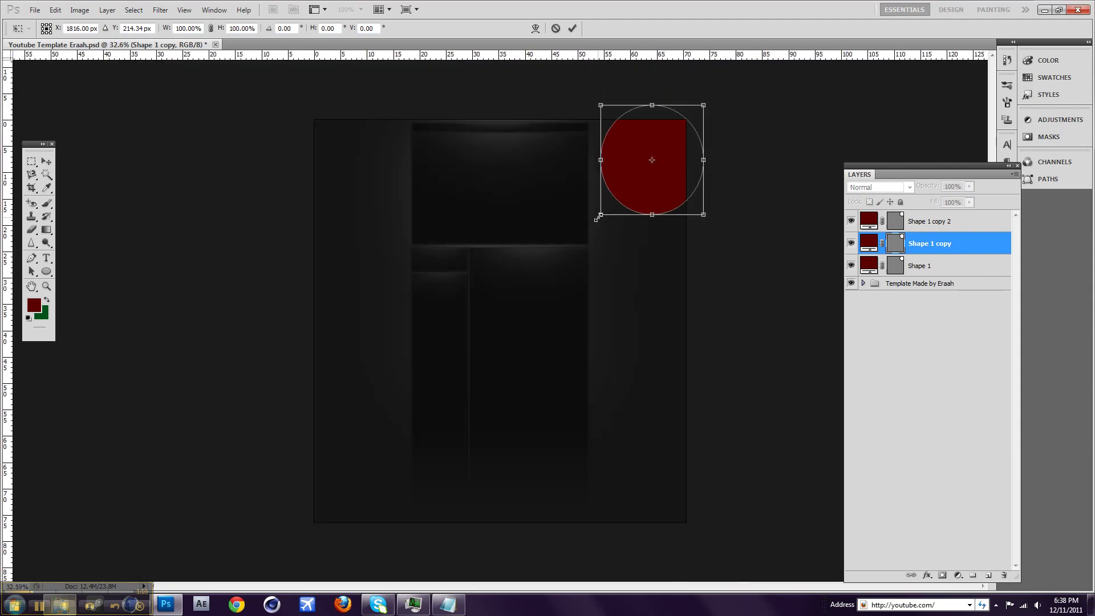
left_click_drag(602, 216, 658, 204)
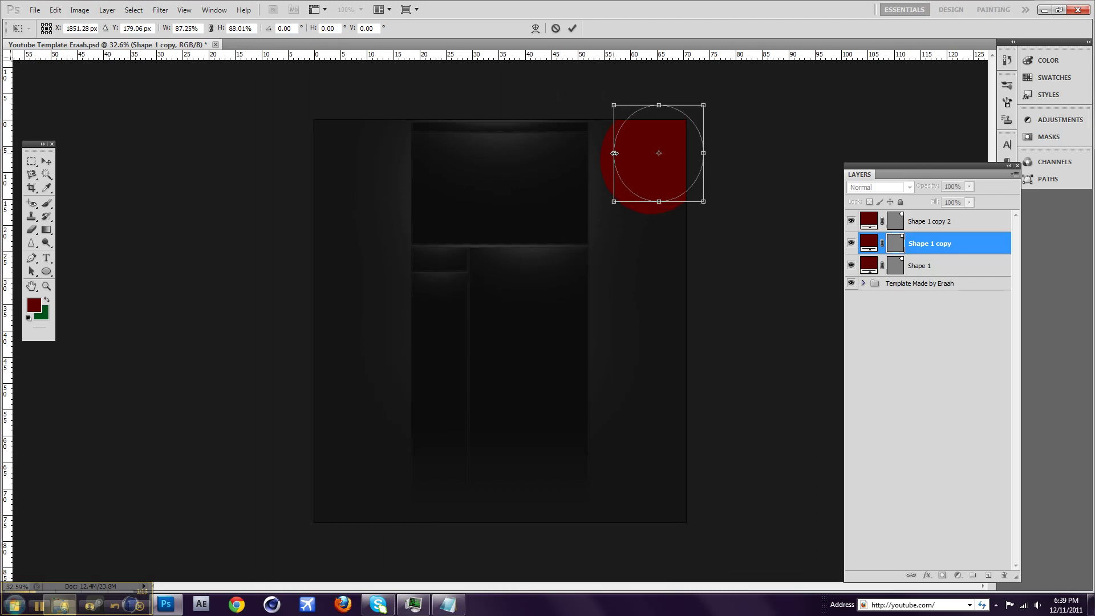
left_click_drag(614, 154, 618, 154)
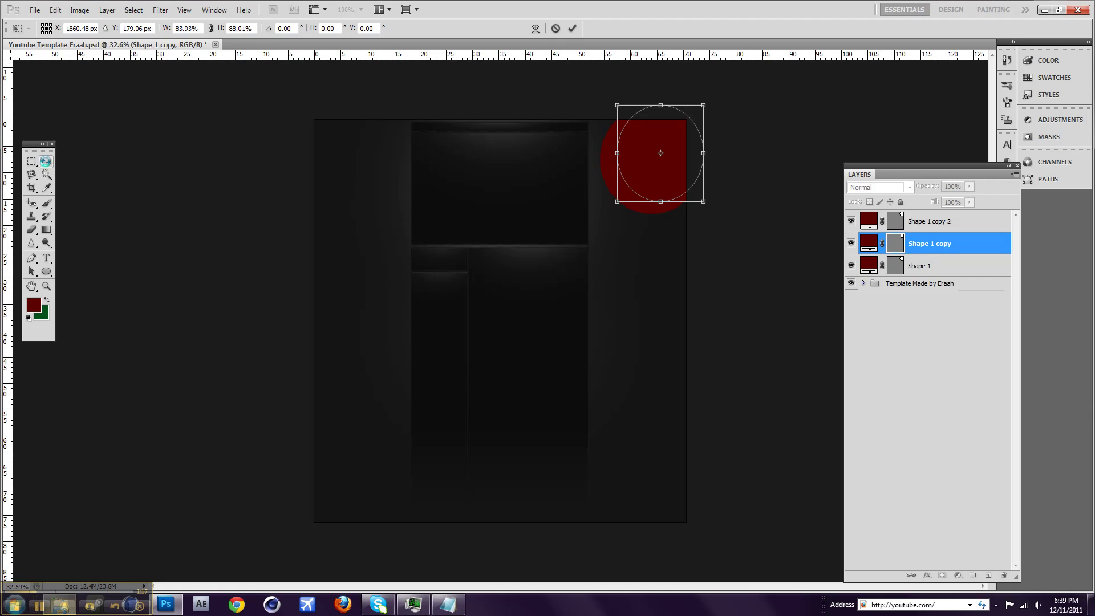
left_click(47, 162)
left_click(486, 225)
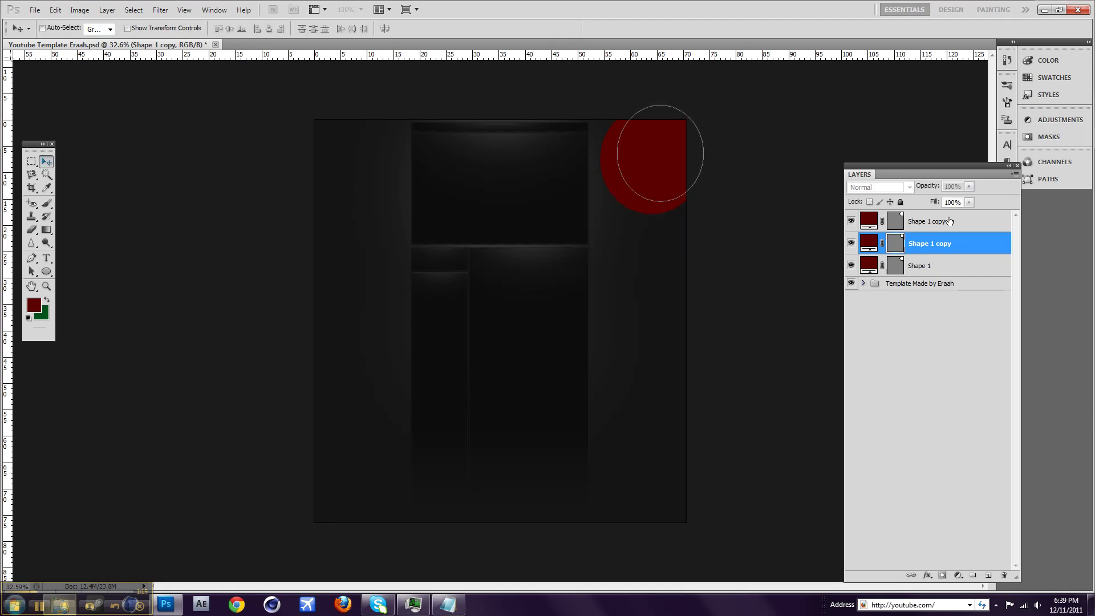
- Scale Shape 1 copy 2 down to about two-thirds size
left_click(929, 223)
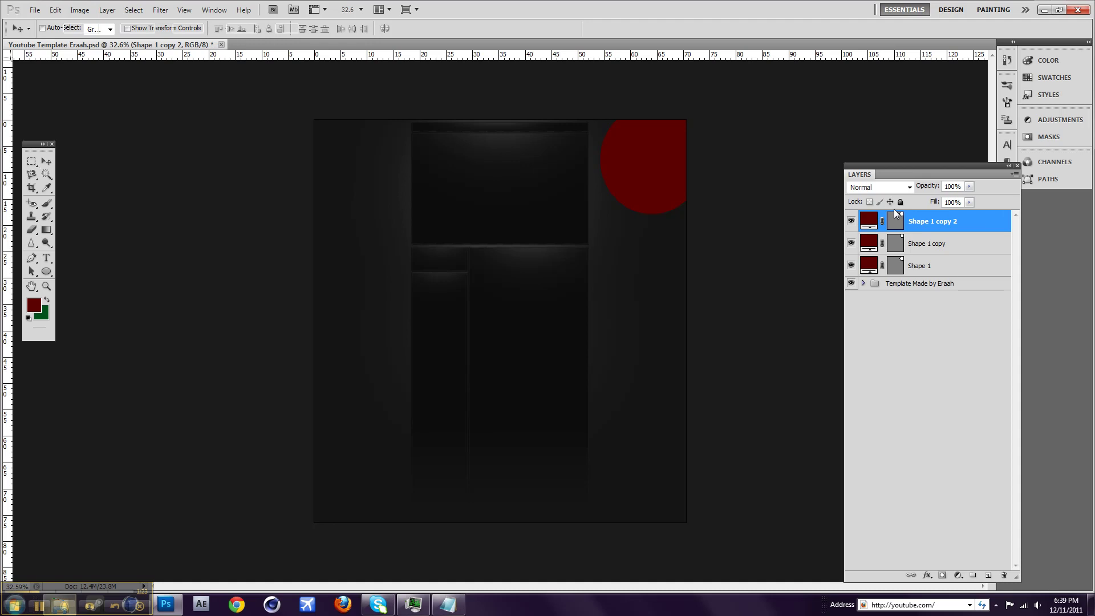
key("ctrl+t")
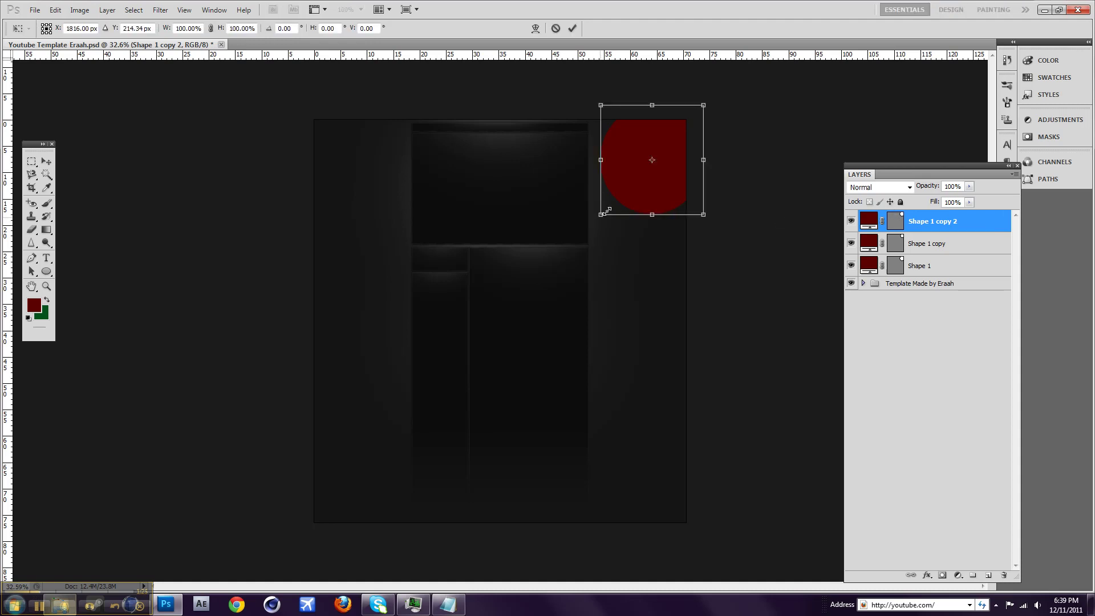
left_click_drag(607, 211, 636, 174)
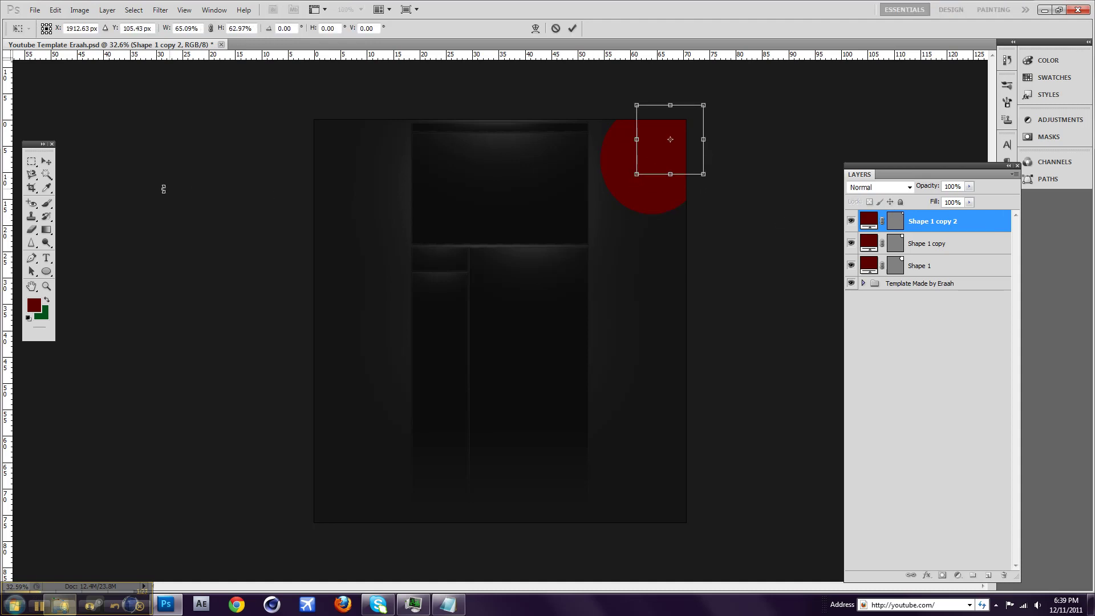
left_click(47, 161)
left_click(491, 228)
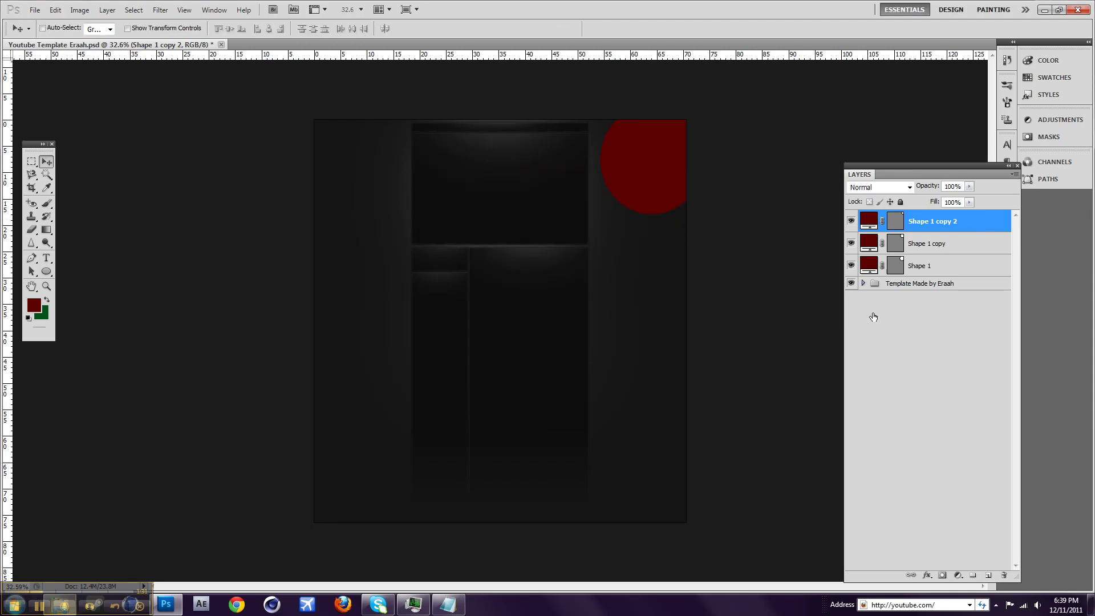
- Try a colour overlay on the top copy, then close Layer Style without changes
double_click(969, 226)
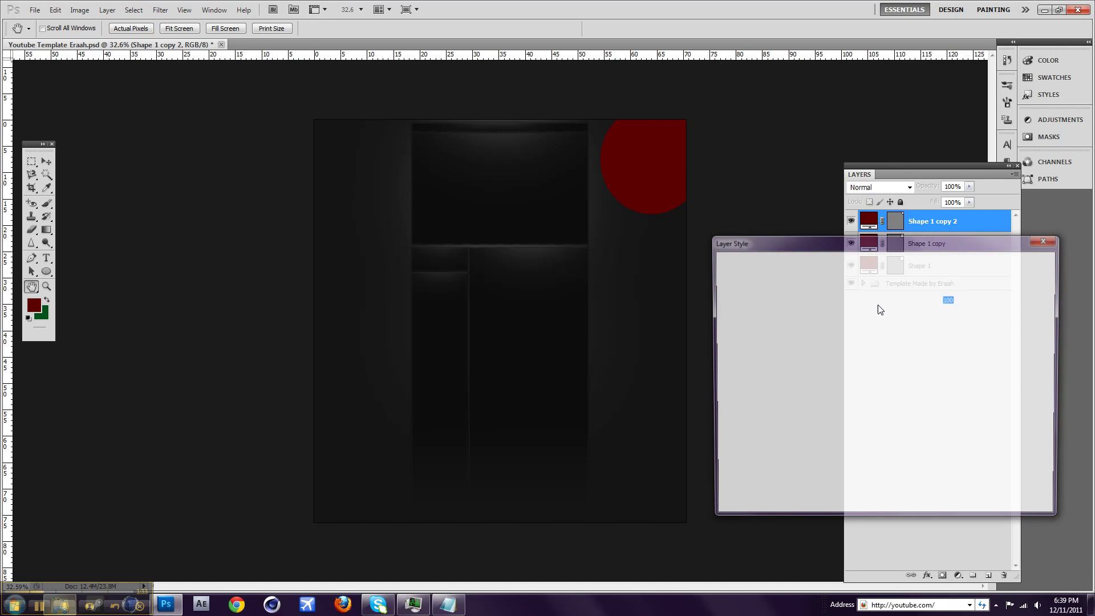
left_click(744, 391)
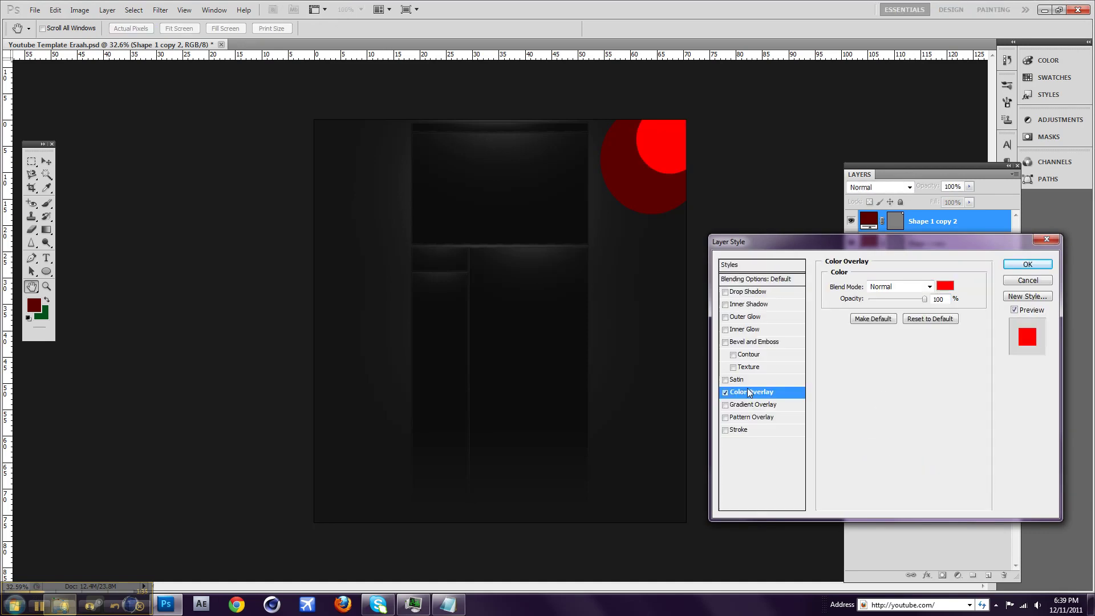
left_click(725, 392)
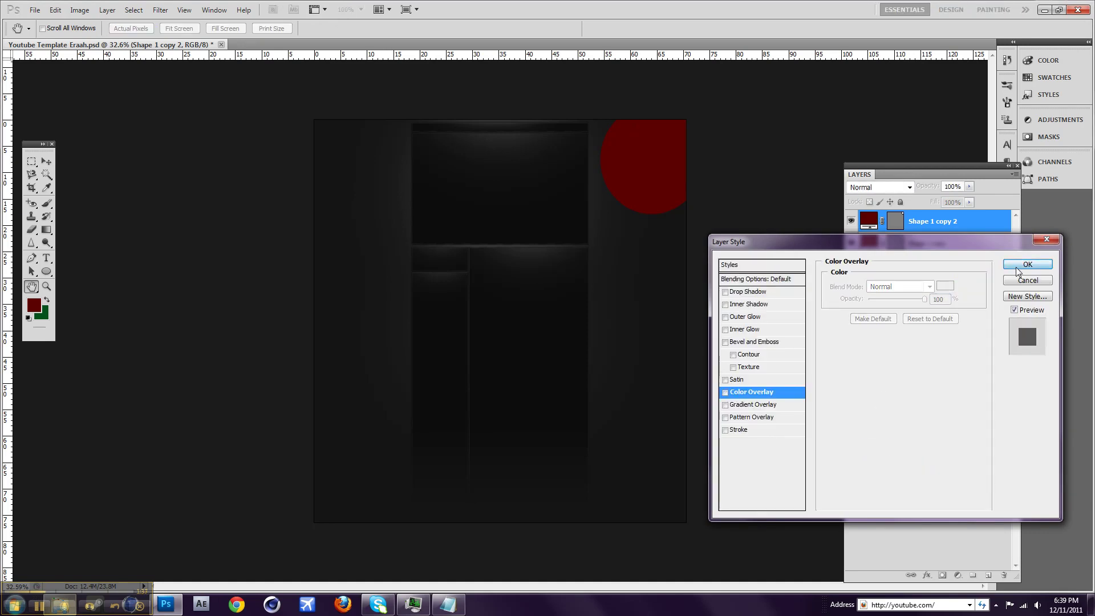
left_click(1013, 263)
- Give Shape 1 copy a bright red Color Overlay
left_click(969, 245)
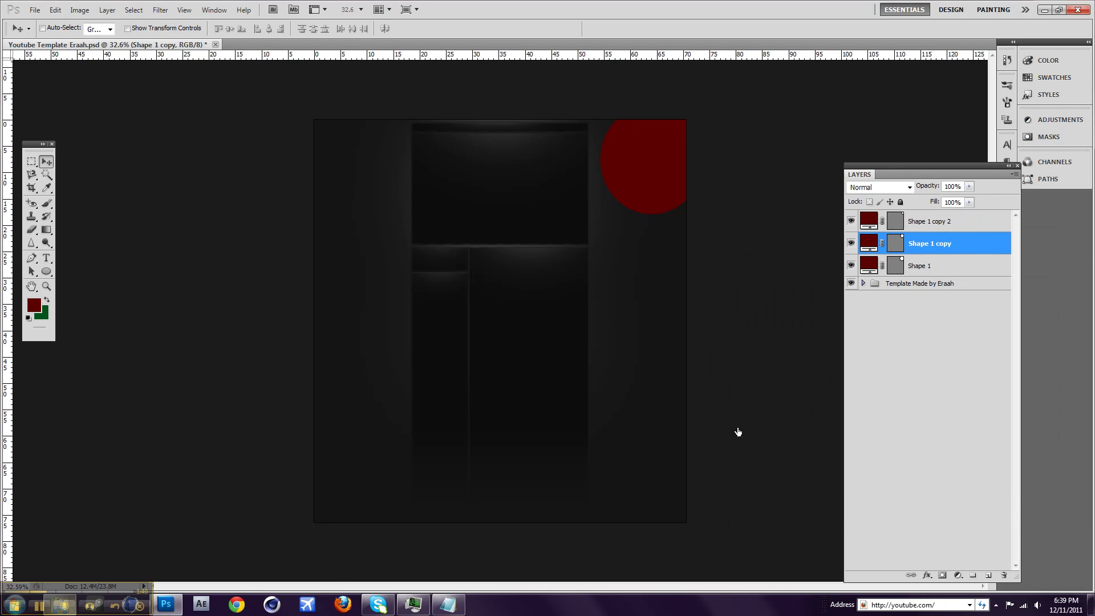
key("h")
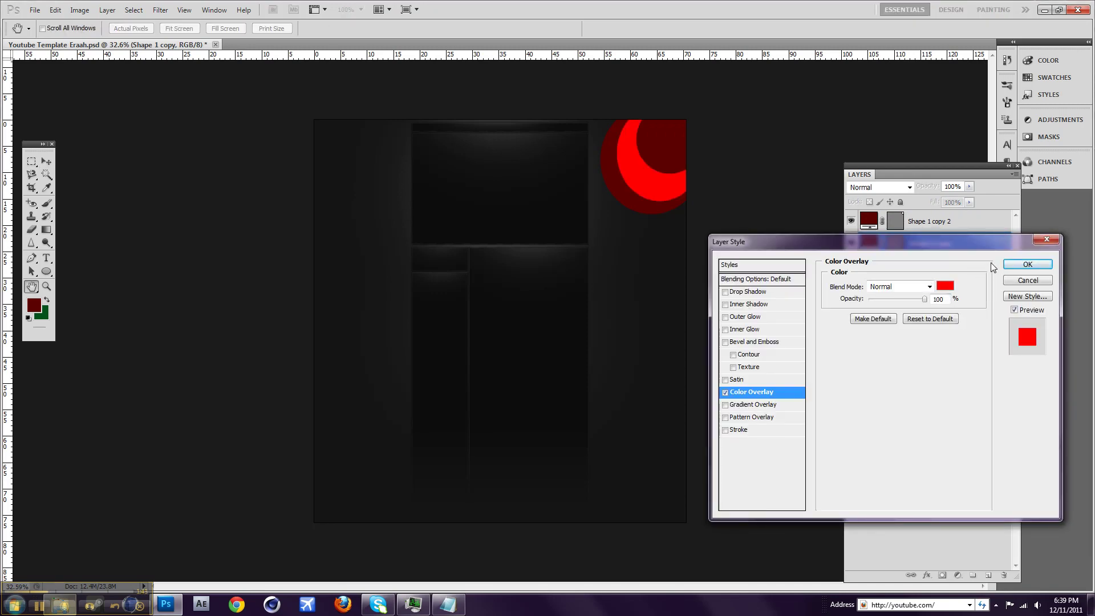
left_click(1009, 266)
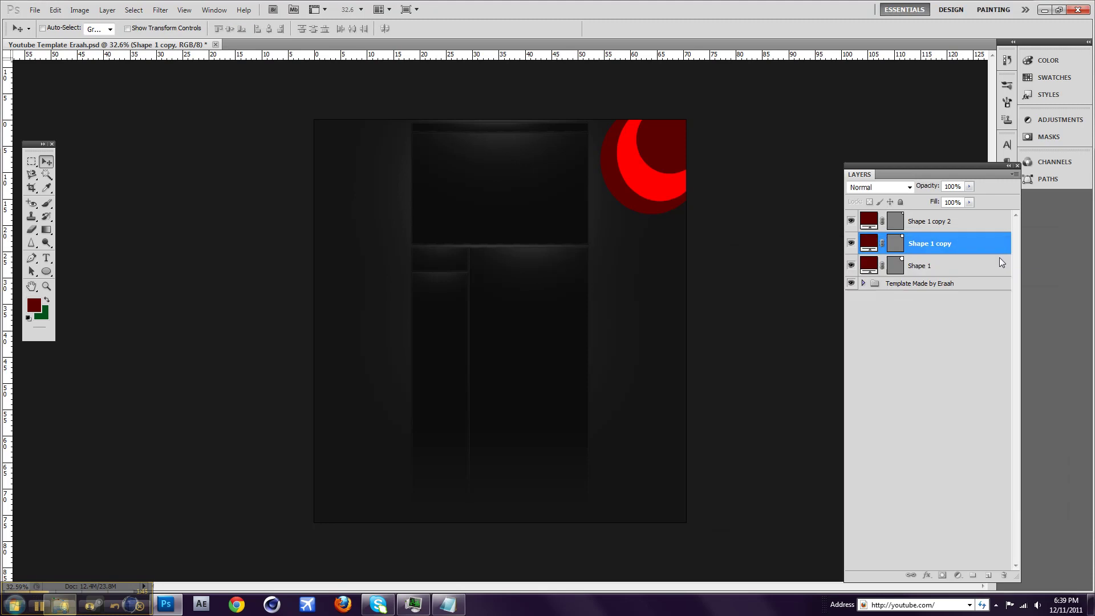
left_click(955, 220)
key("ctrl+t")
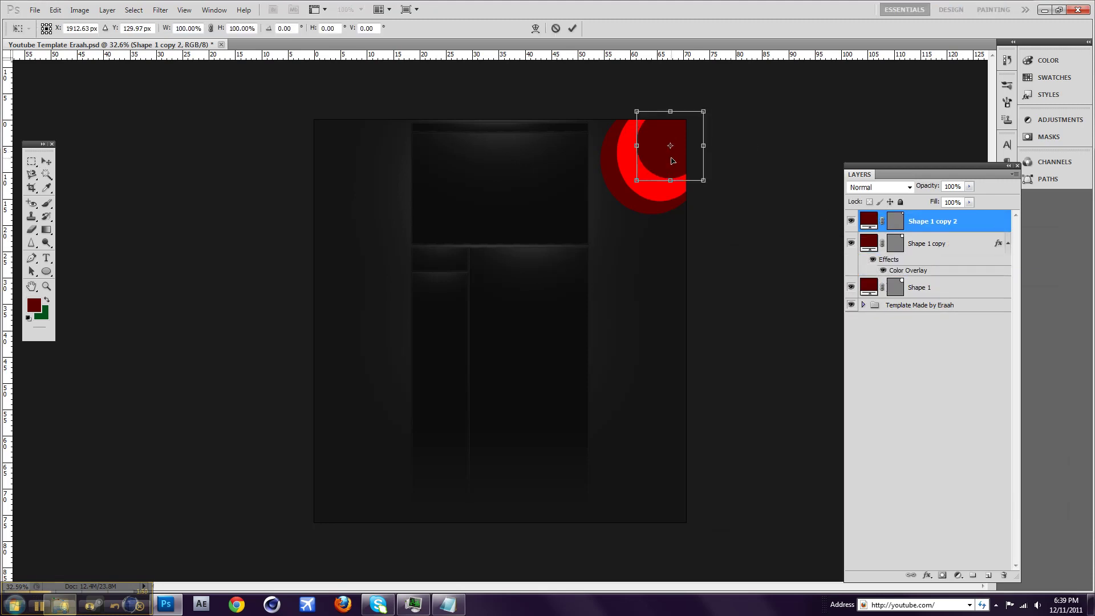
- Enlarge Shape 1 copy 2 to about 107% by 113%, shifted slightly lower
left_click_drag(672, 157, 673, 163)
left_click_drag(668, 184, 668, 193)
left_click_drag(637, 153, 633, 153)
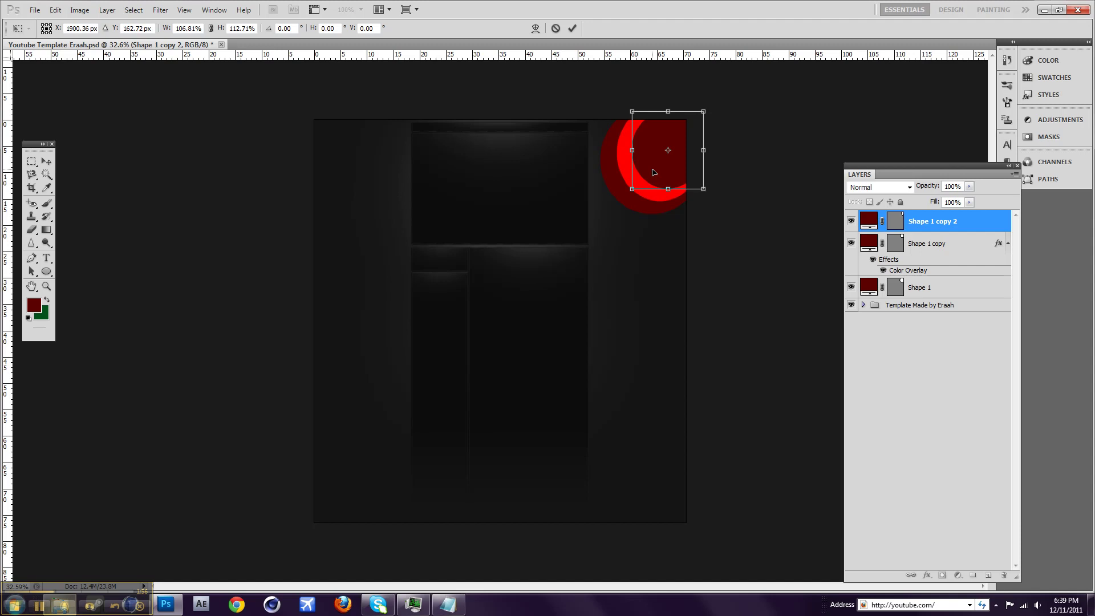
key("Up")
key("Left")
key("Left")
key("Left")
key("Left")
key("Left")
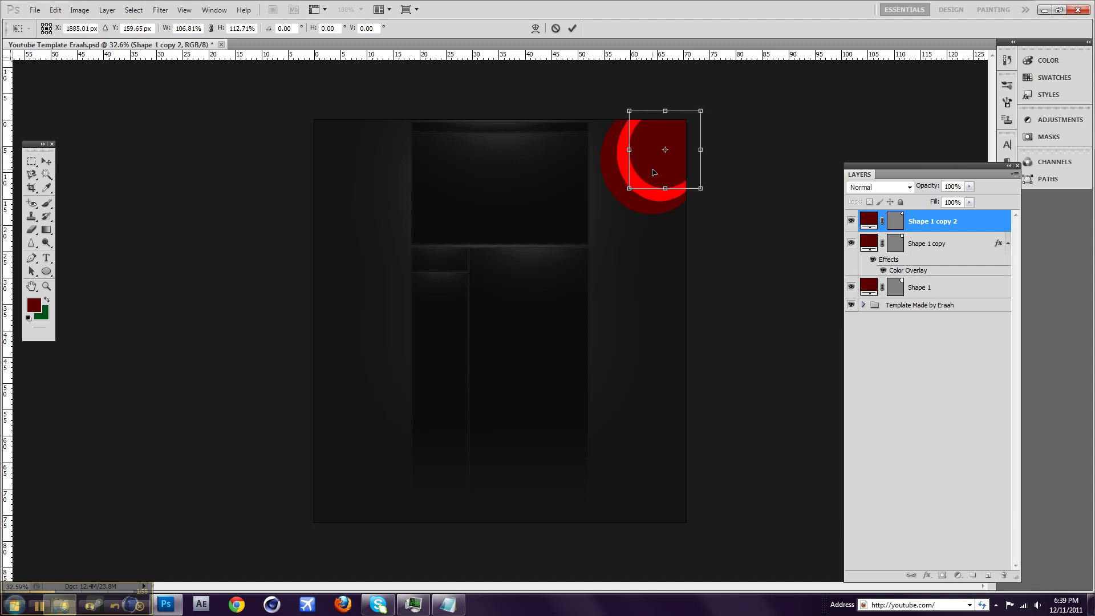
left_click(47, 162)
key("Return")
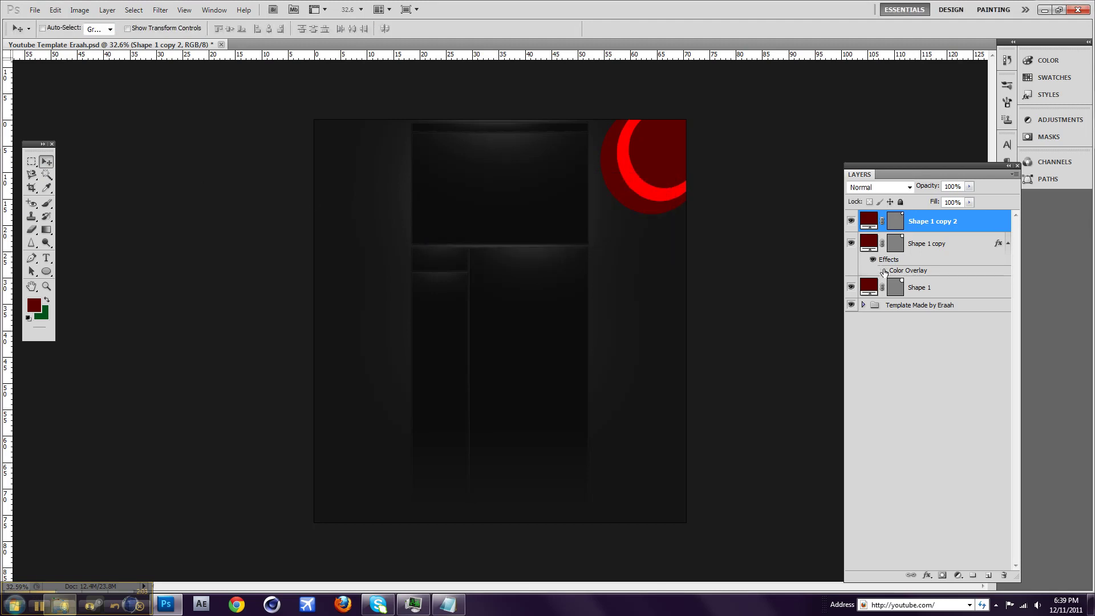
- Hide Shape 1 copy's red Color Overlay and add a Drop Shadow to Shape 1
left_click(883, 270)
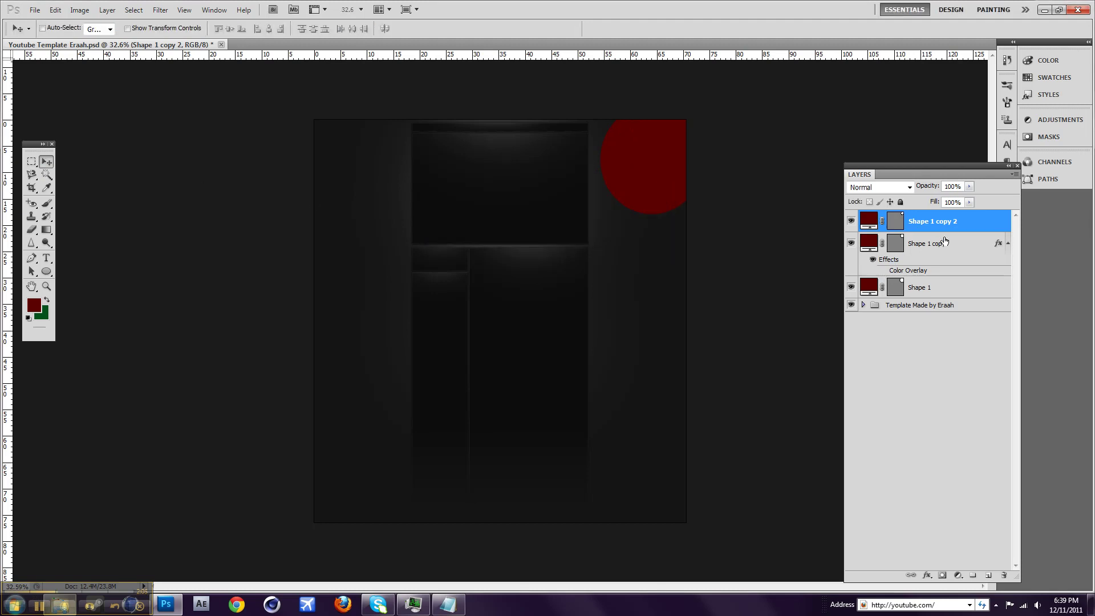
left_click(946, 289)
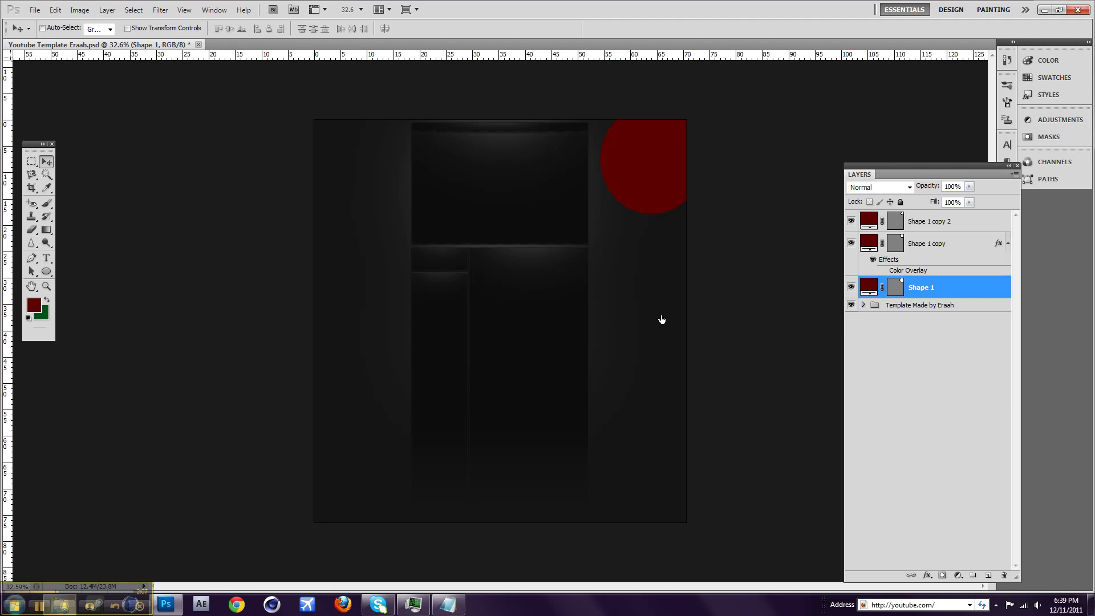
double_click(947, 288)
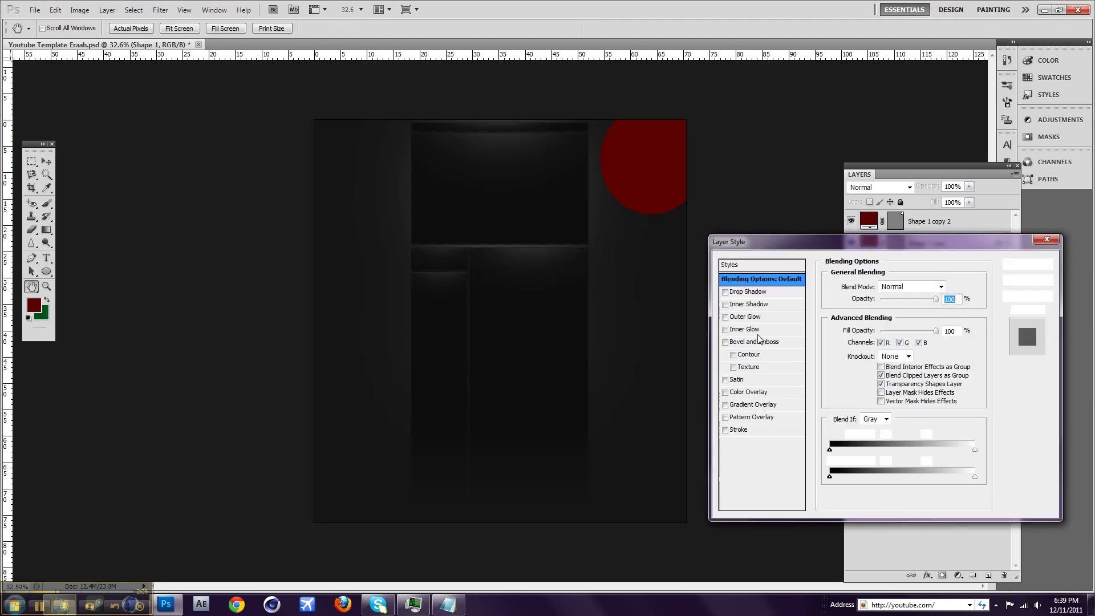
left_click(756, 292)
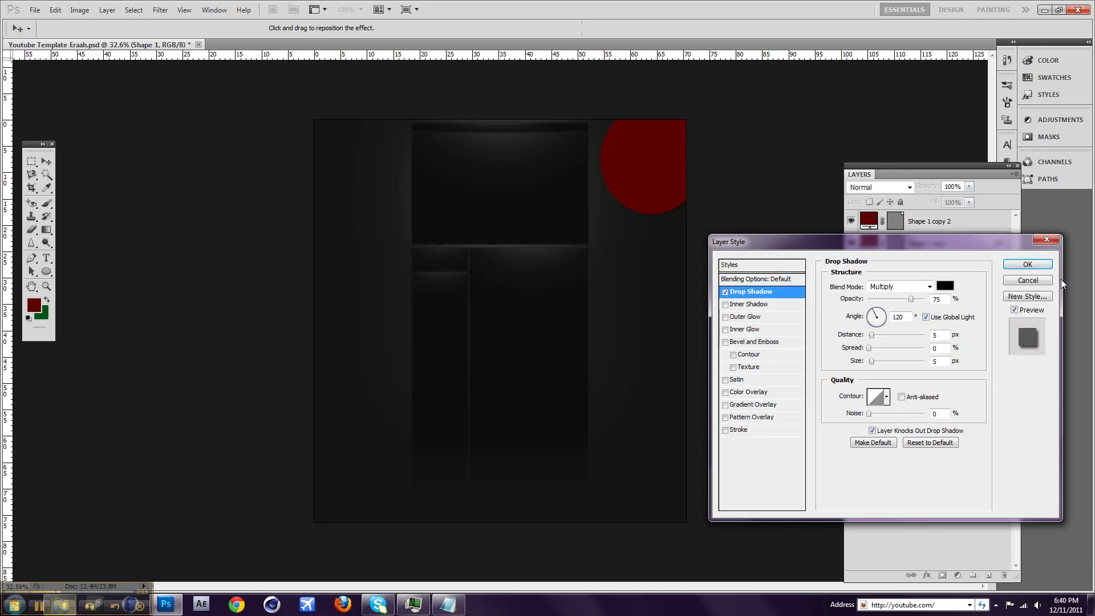
left_click(1027, 264)
left_click(964, 244)
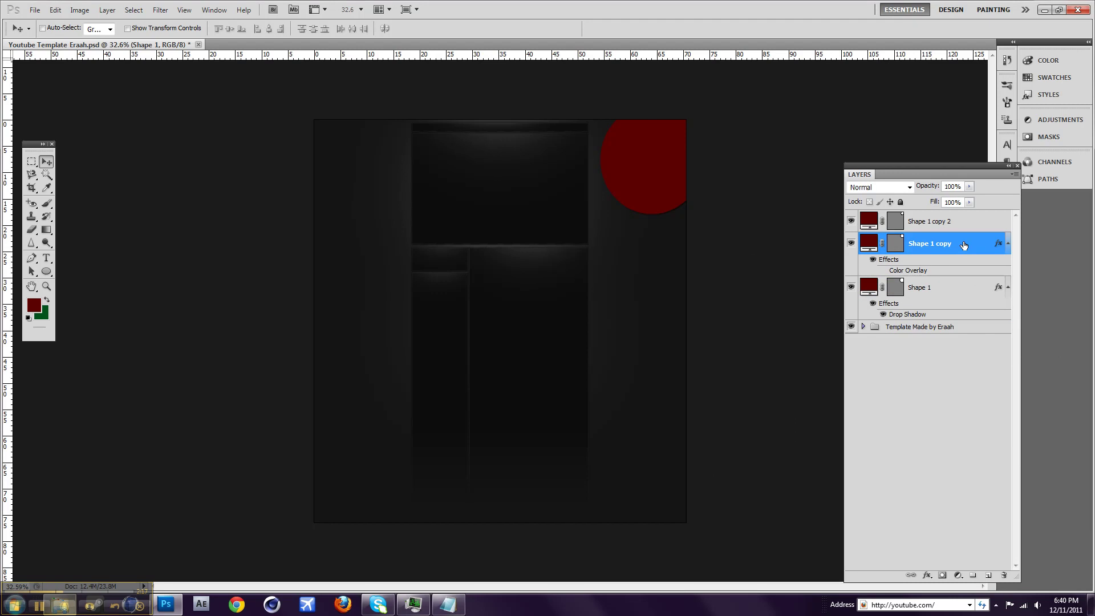
double_click(963, 244)
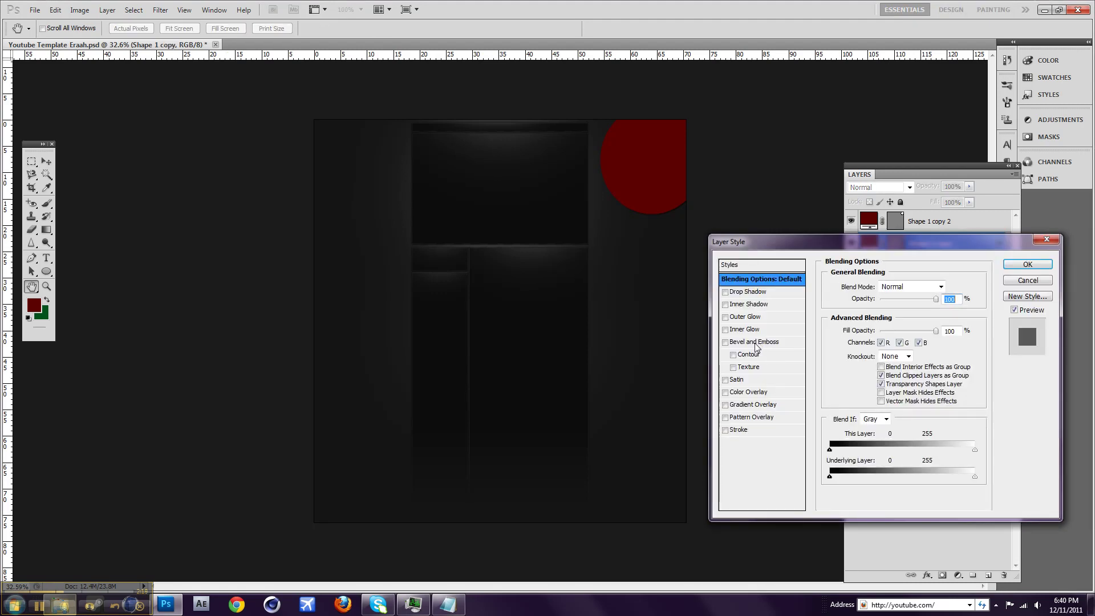
- Add a Drop Shadow to Shape 1 copy with an adjusted lighting angle
left_click(749, 296)
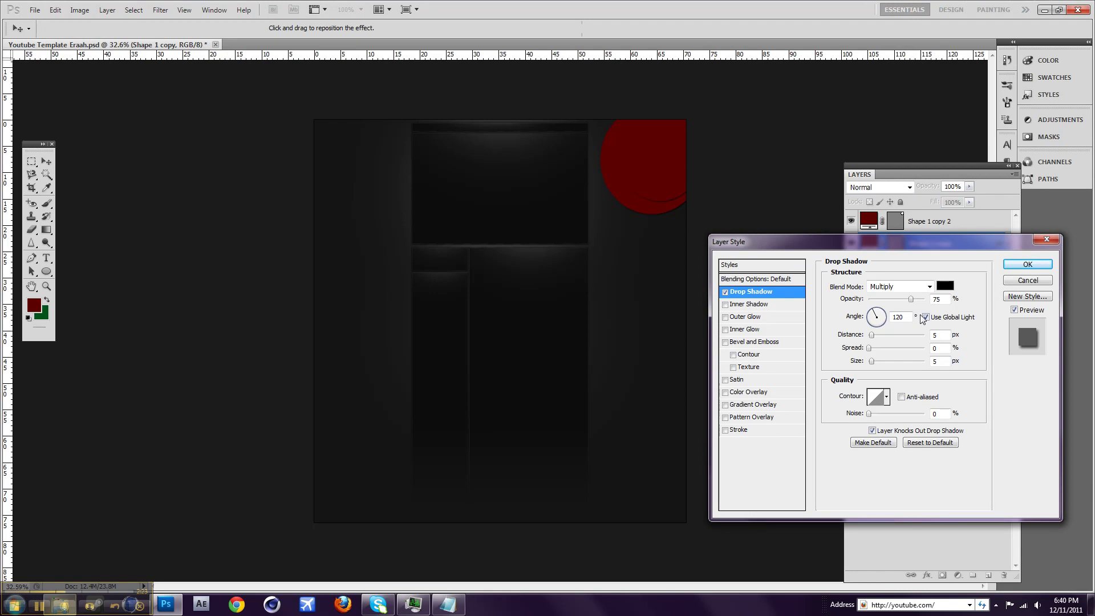
left_click_drag(876, 319, 879, 319)
left_click(1036, 264)
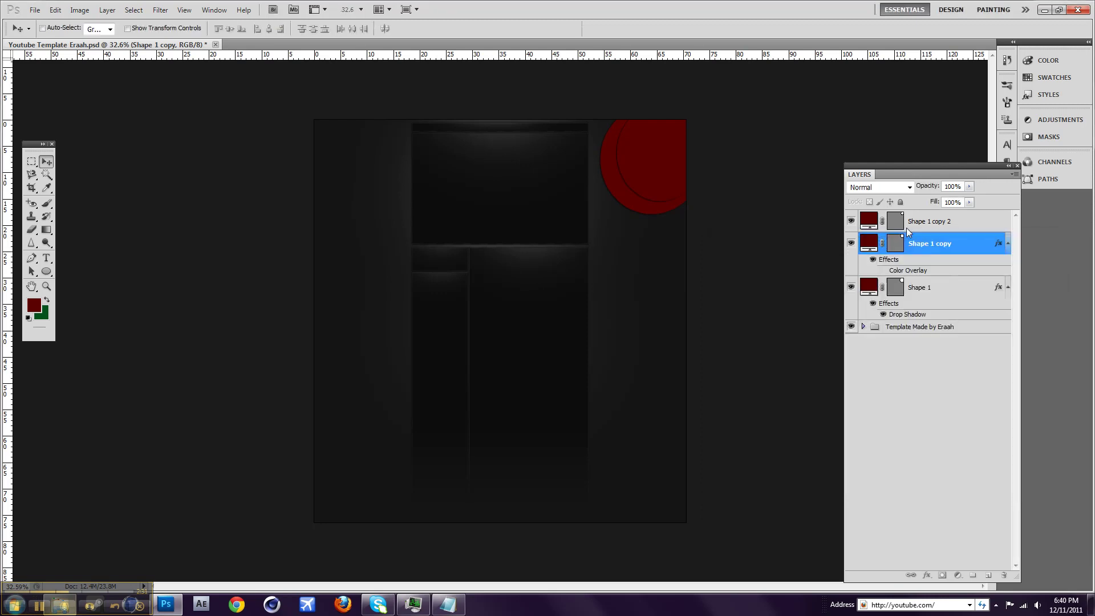
- Add a Drop Shadow to Shape 1 copy 2 after trying and removing an outer glow
left_click(975, 224)
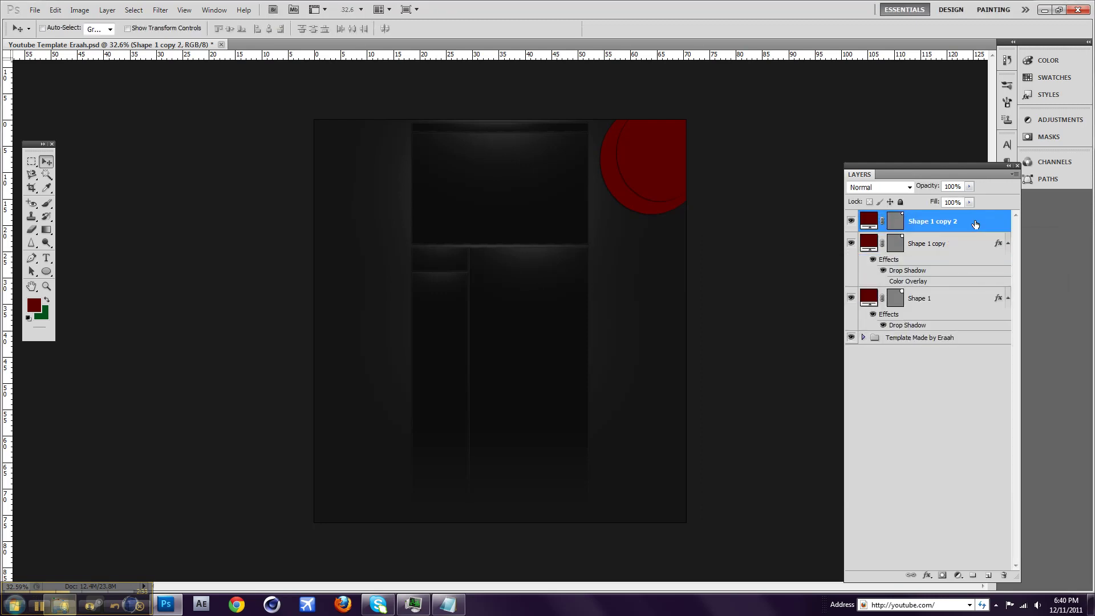
key("h")
double_click(975, 224)
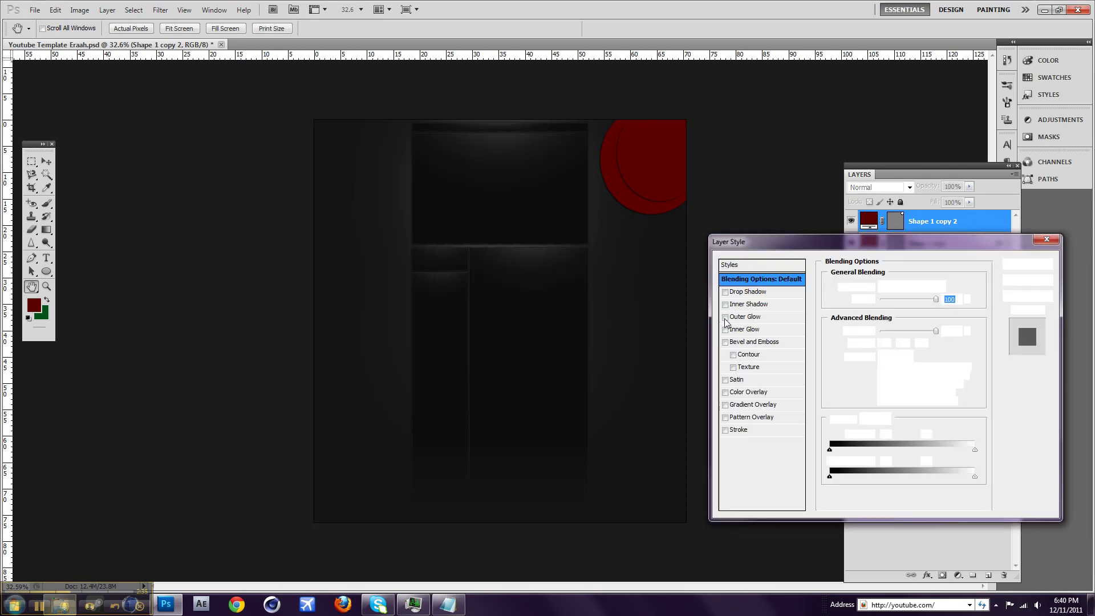
left_click(739, 316)
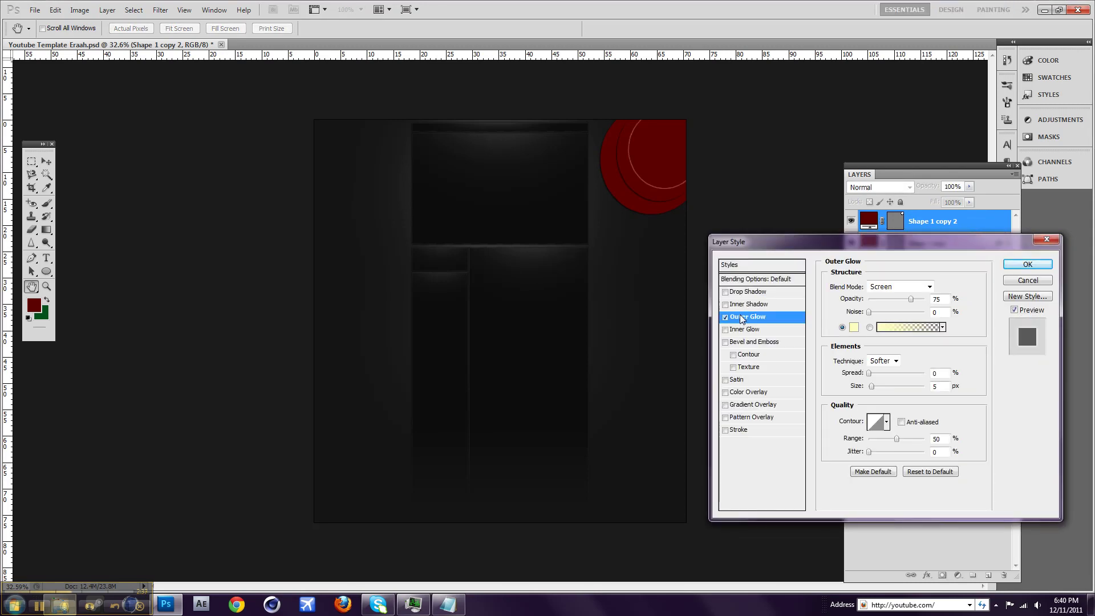
left_click(725, 317)
left_click(747, 291)
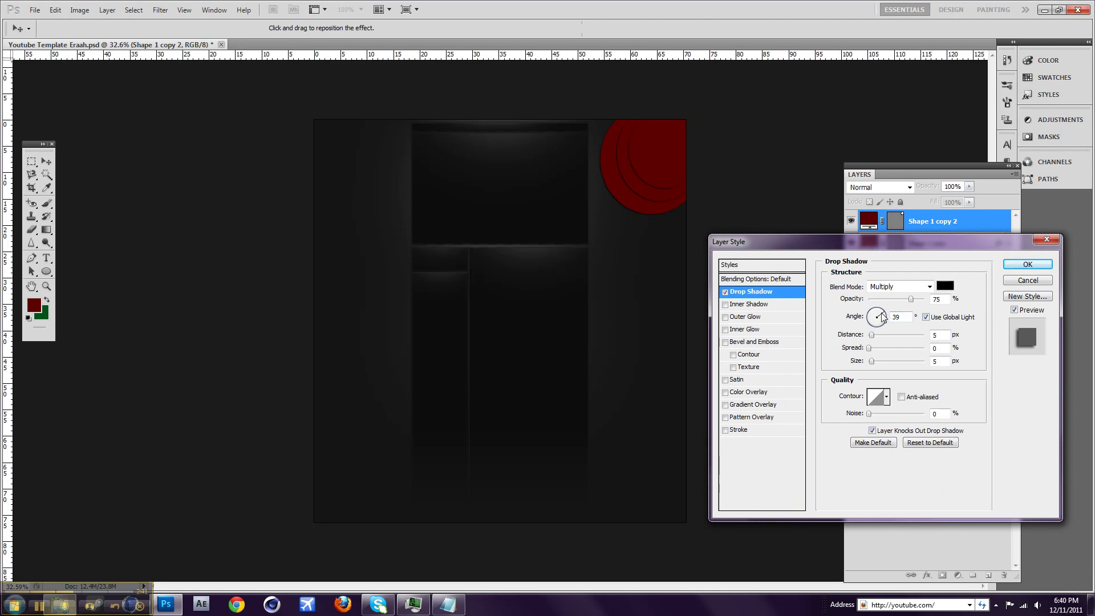
left_click(1027, 264)
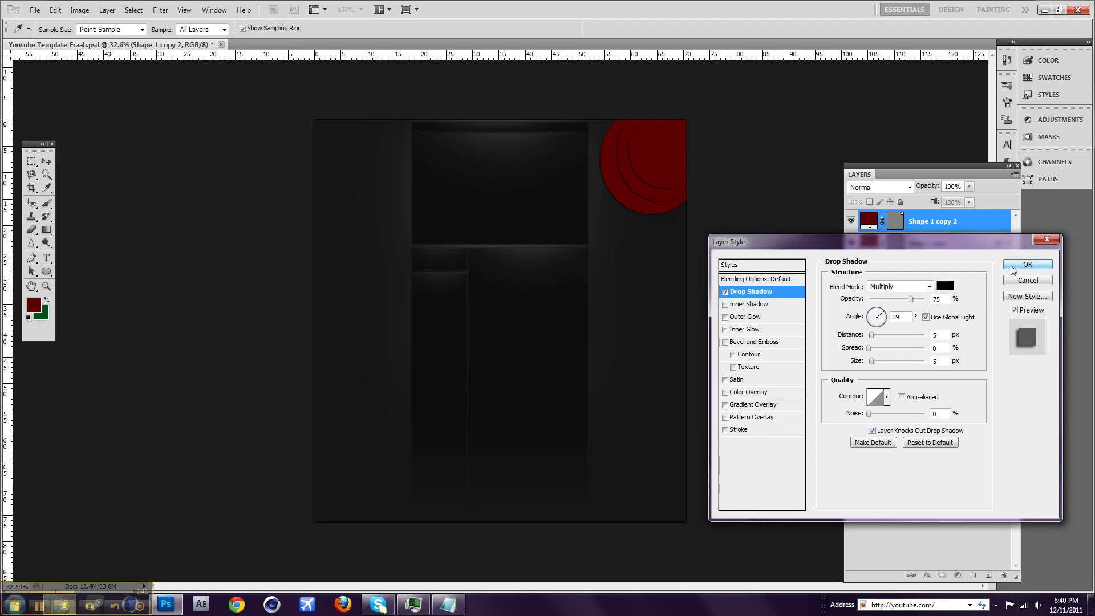
left_click(951, 274)
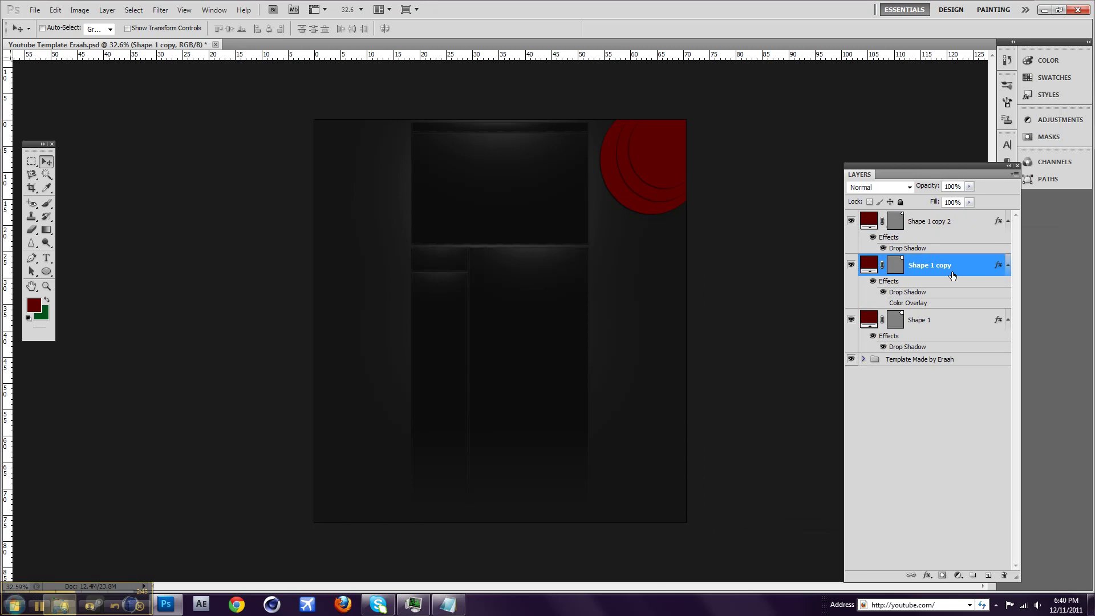
scroll(735, 279, "up", 3)
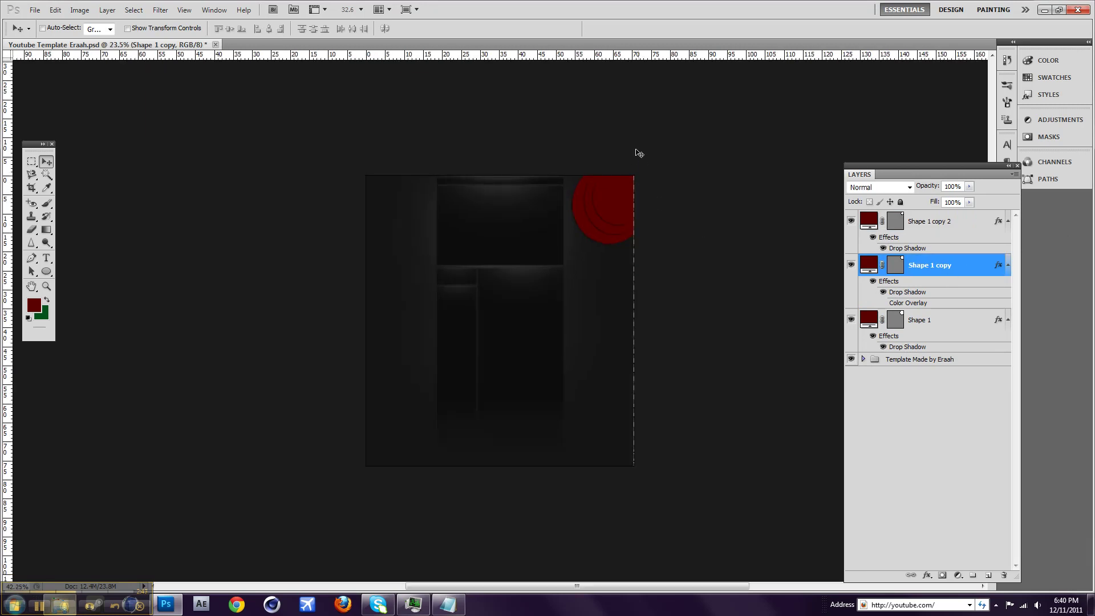
scroll(643, 126, "up", 2)
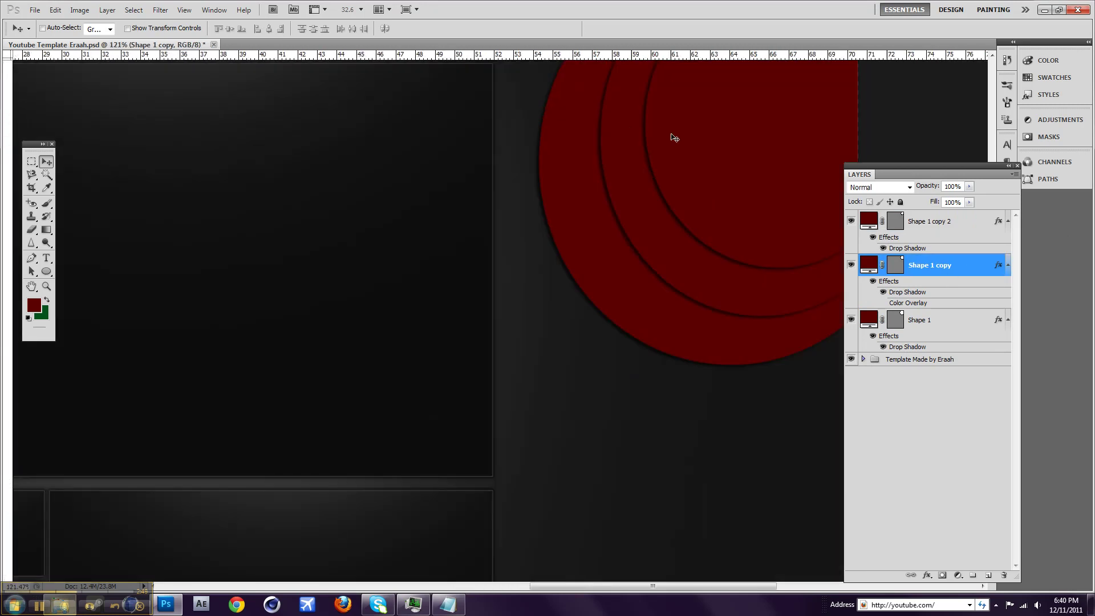
scroll(673, 139, "down", 1)
left_click(992, 111)
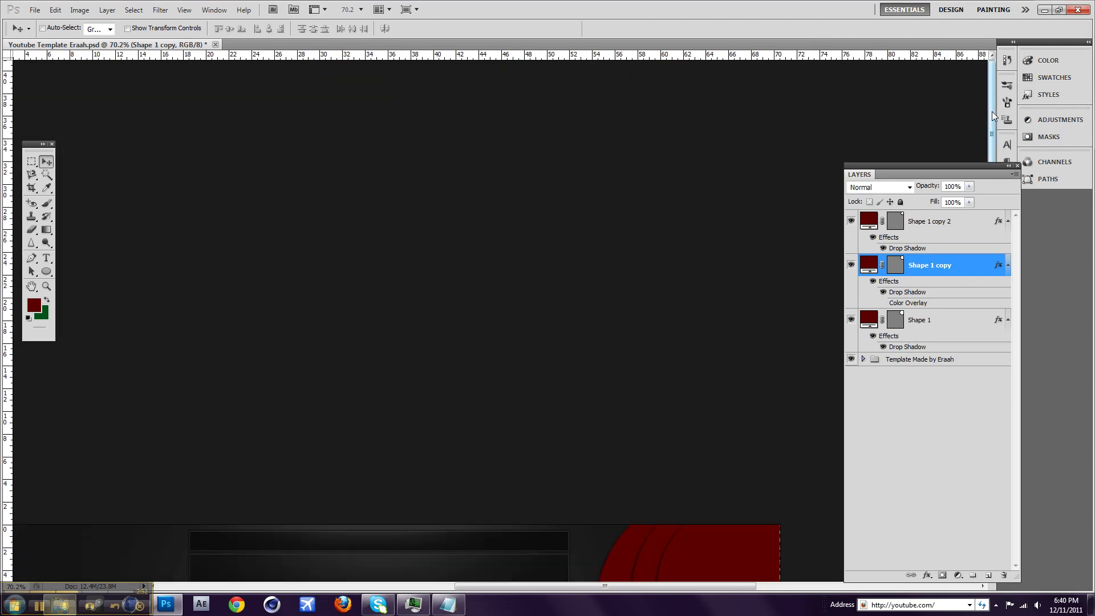
left_click_drag(992, 111, 998, 194)
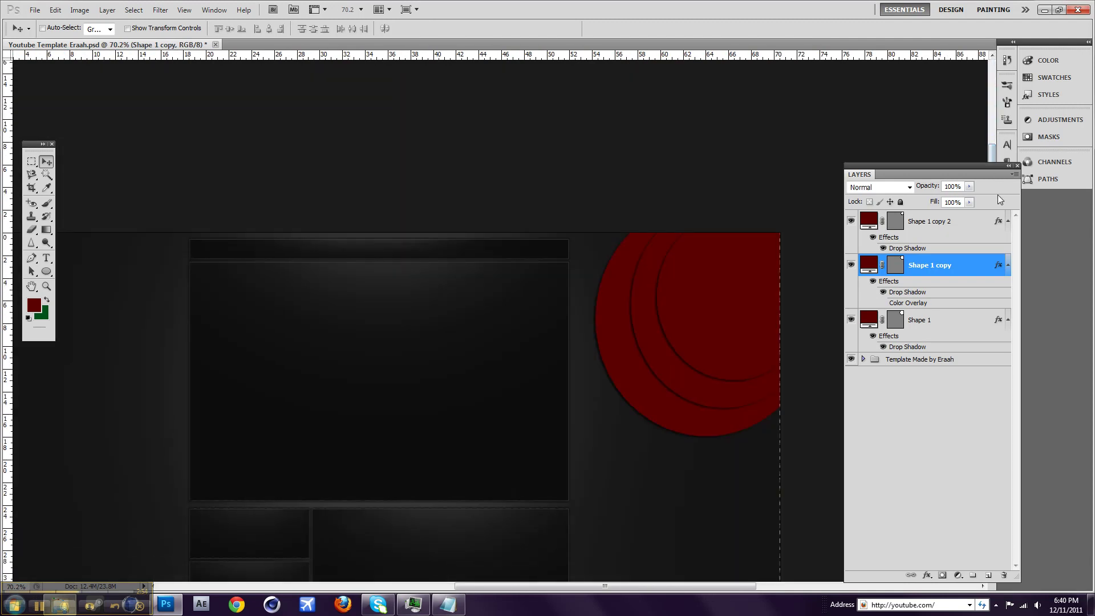
scroll(695, 314, "down", 2)
scroll(694, 314, "down", 1)
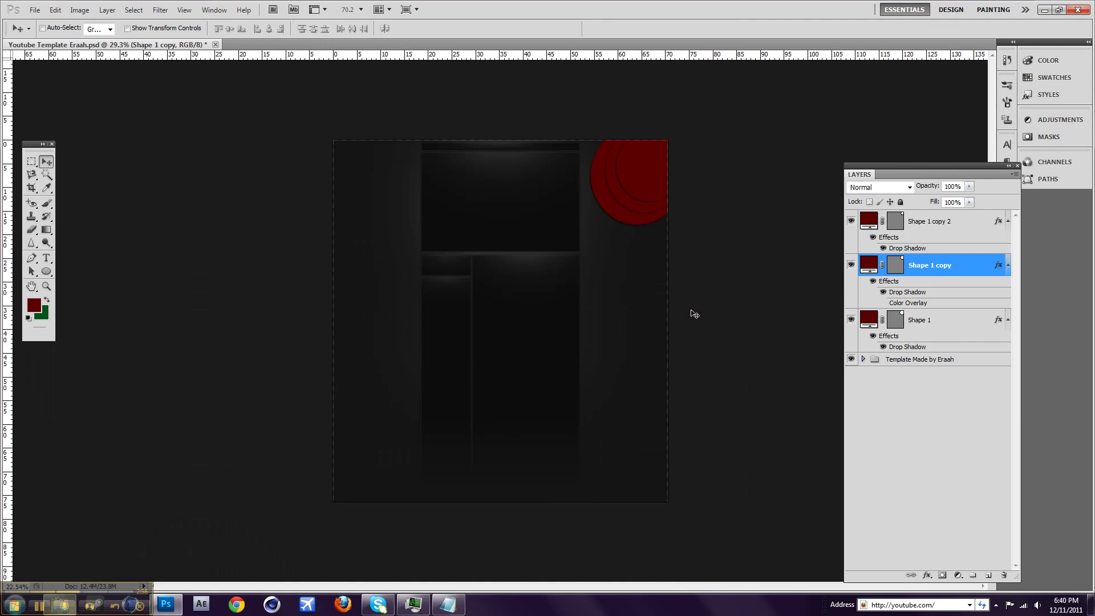
scroll(662, 262, "down", 1)
scroll(648, 259, "up", 1)
scroll(644, 262, "up", 2)
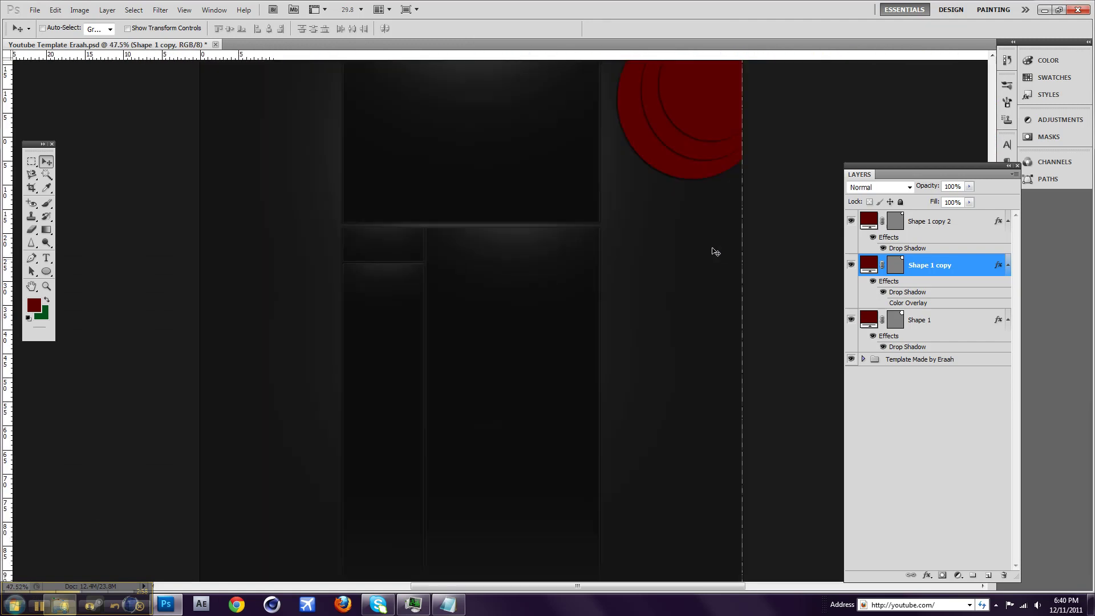
left_click(924, 320)
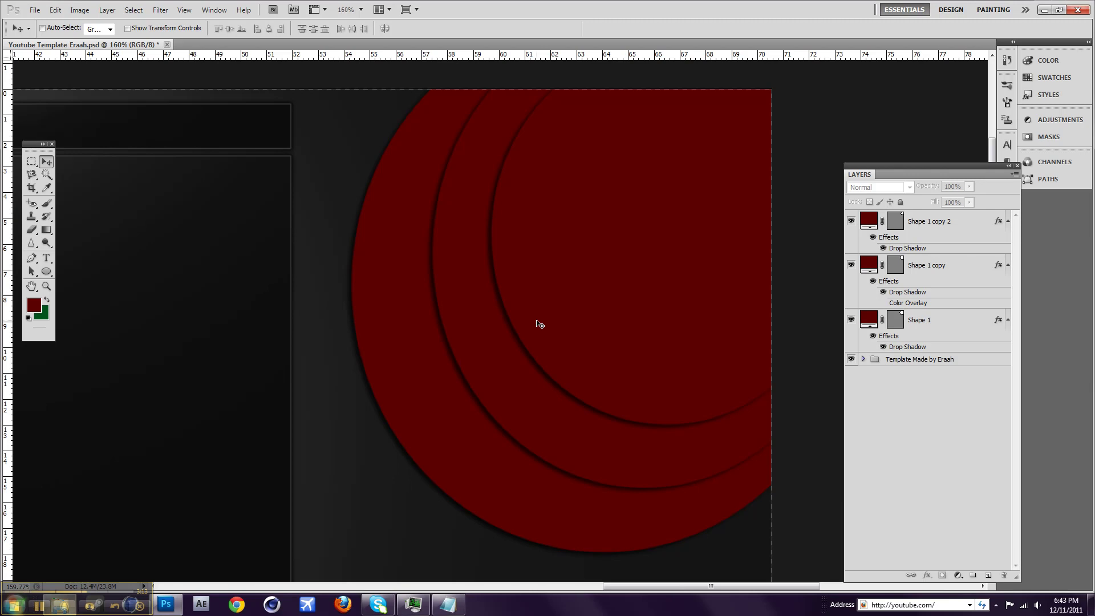
scroll(206, 498, "down", 3)
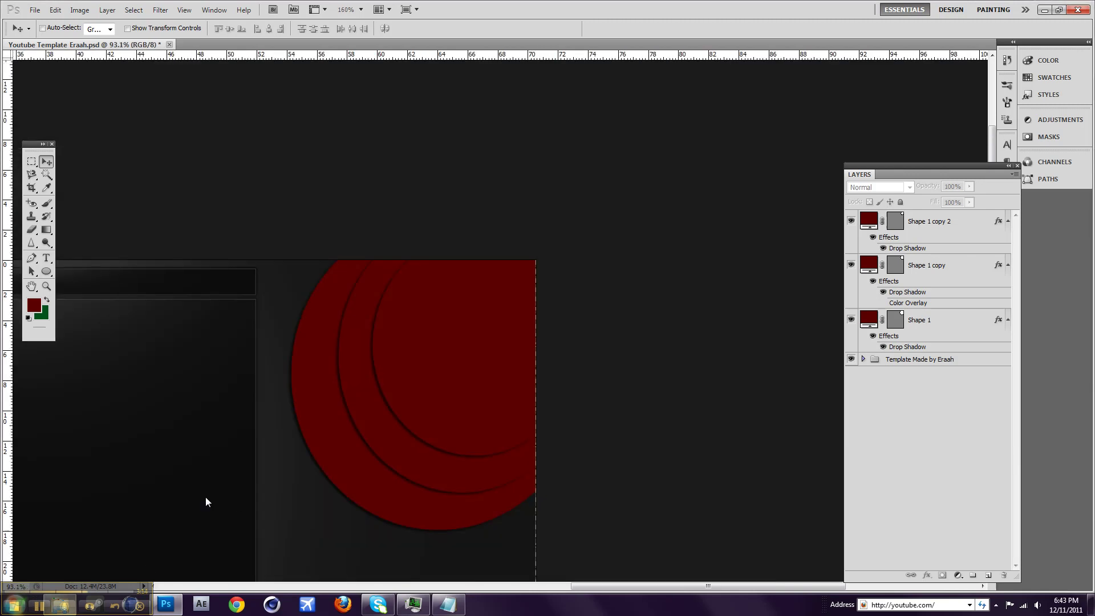
left_click(331, 368)
left_click(522, 227)
scroll(435, 390, "down", 3)
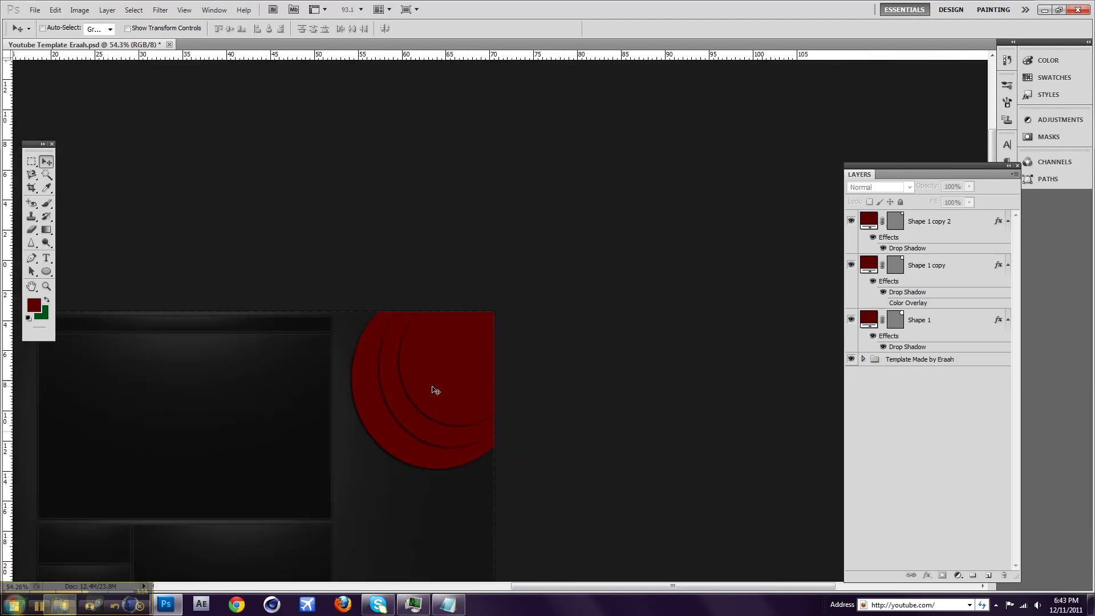
scroll(435, 390, "down", 3)
scroll(536, 295, "down", 7)
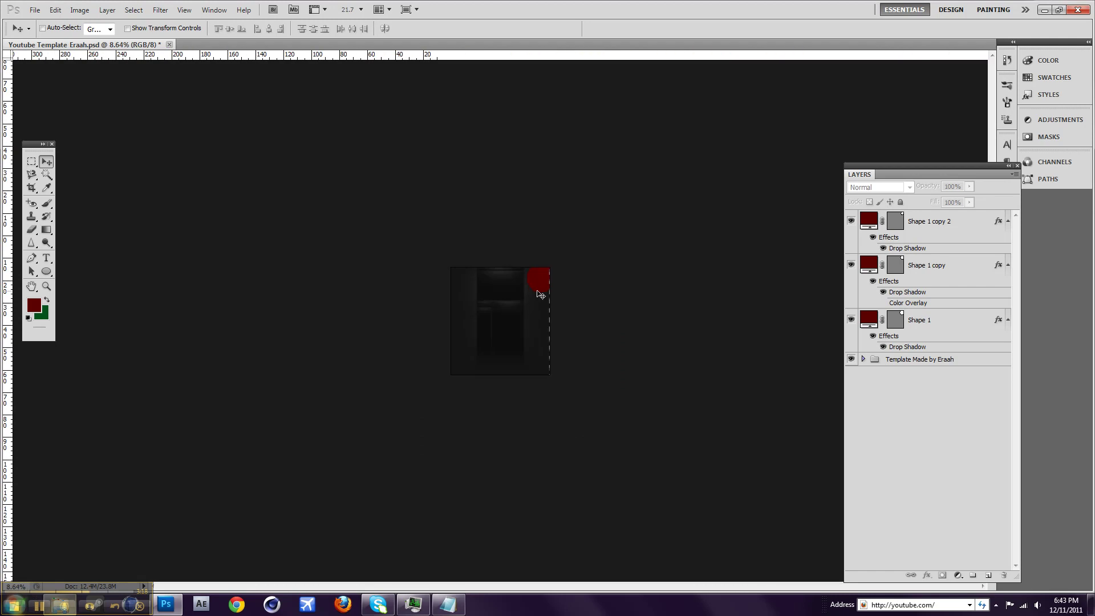
scroll(539, 295, "up", 2)
scroll(536, 294, "up", 2)
scroll(536, 294, "down", 3)
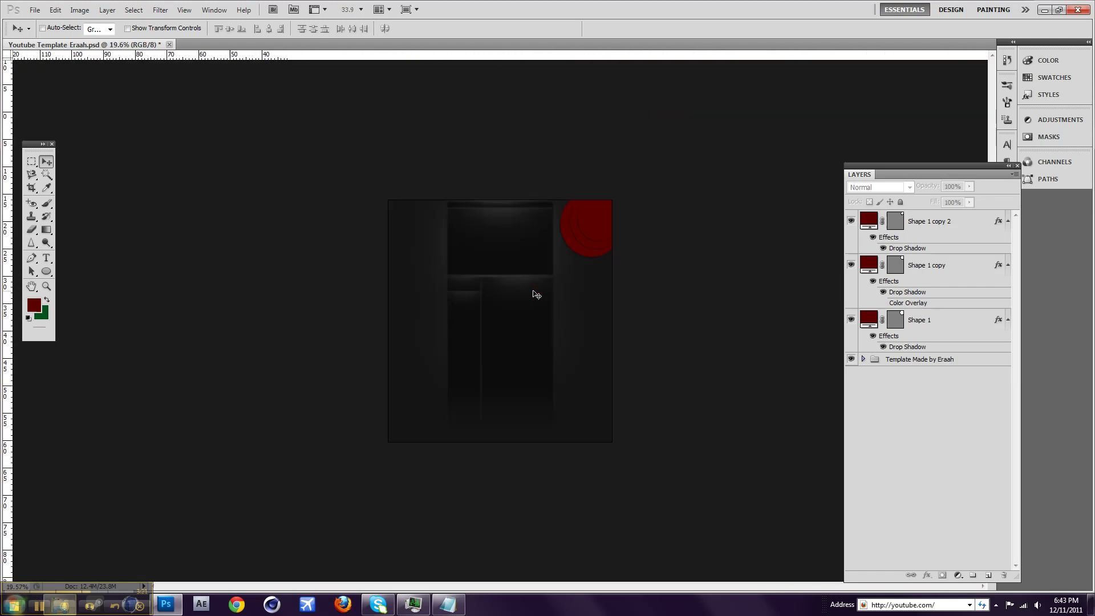
scroll(538, 280, "down", 2)
scroll(537, 280, "up", 5)
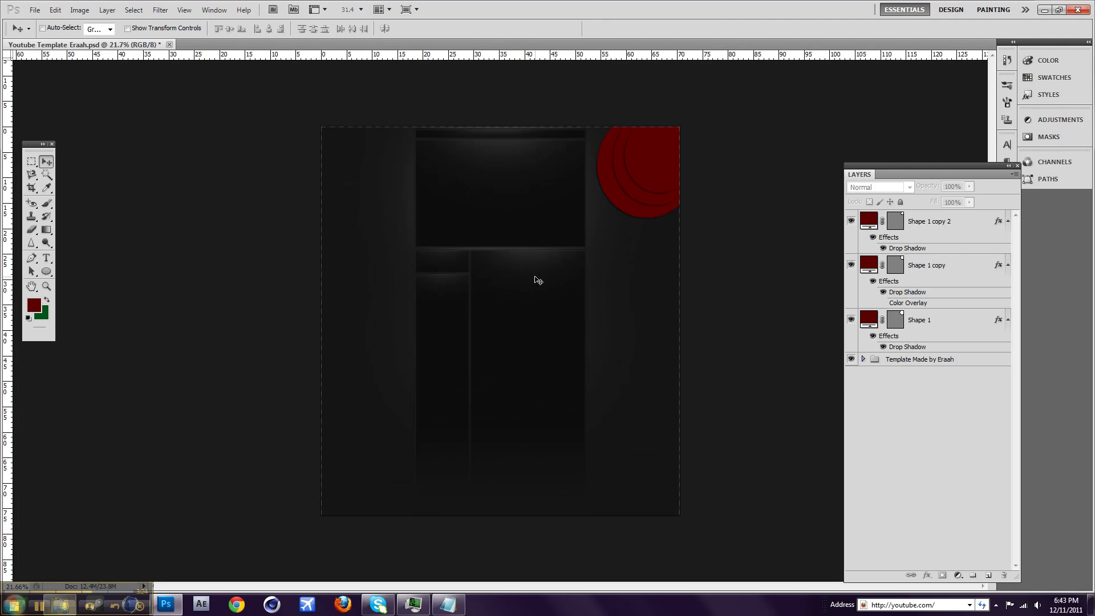
scroll(538, 279, "down", 2)
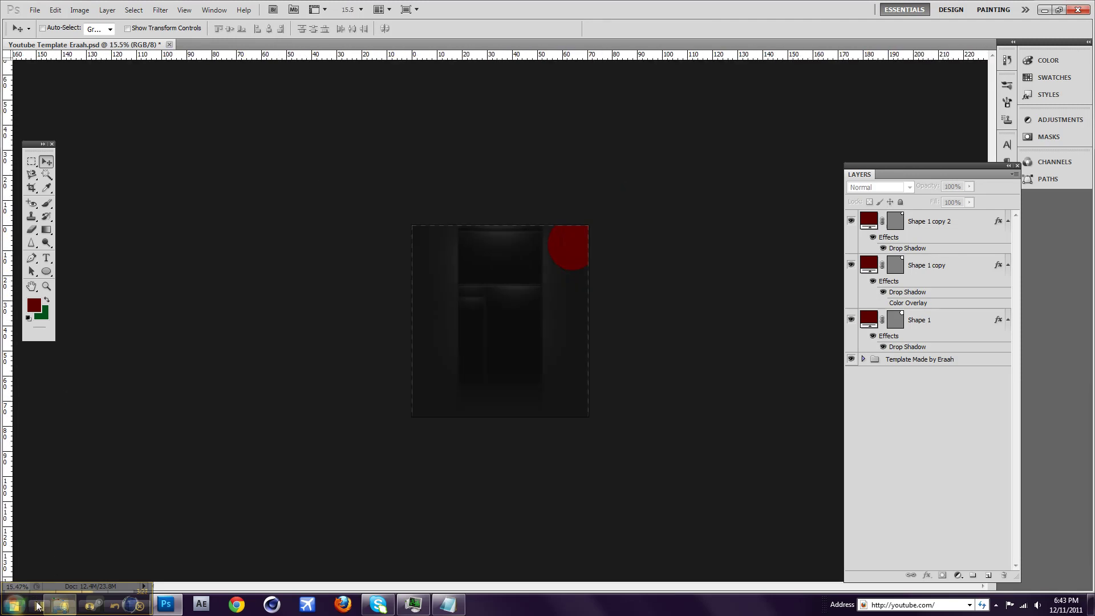